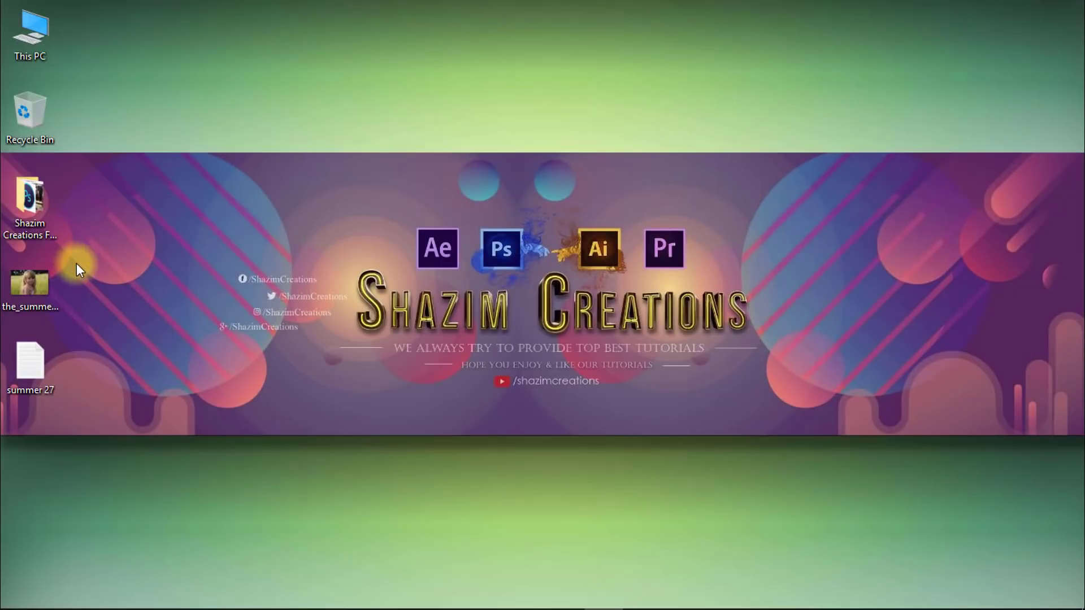
- Select the summer girl photo file among the desktop icons
click(34, 280)
- Open the girl photo in Photoshop and zoom in on her face
mouse_move(34, 279)
mouse_down()
mouse_move(426, 395)
mouse_move(508, 602)
mouse_move(526, 593)
mouse_move(537, 490)
mouse_move(471, 270)
mouse_up()
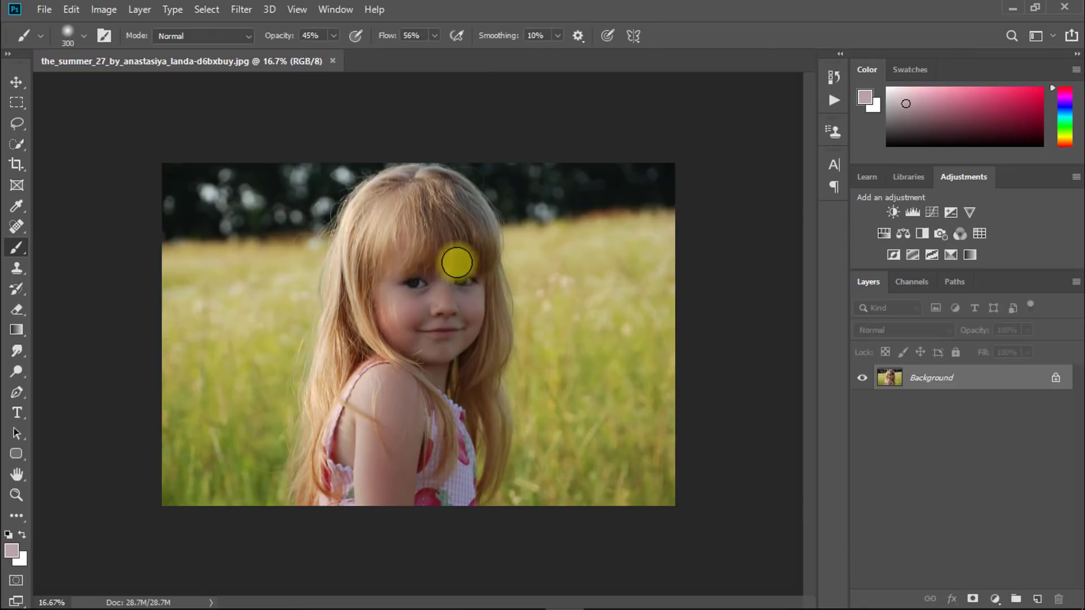
drag(456, 277, 452, 276)
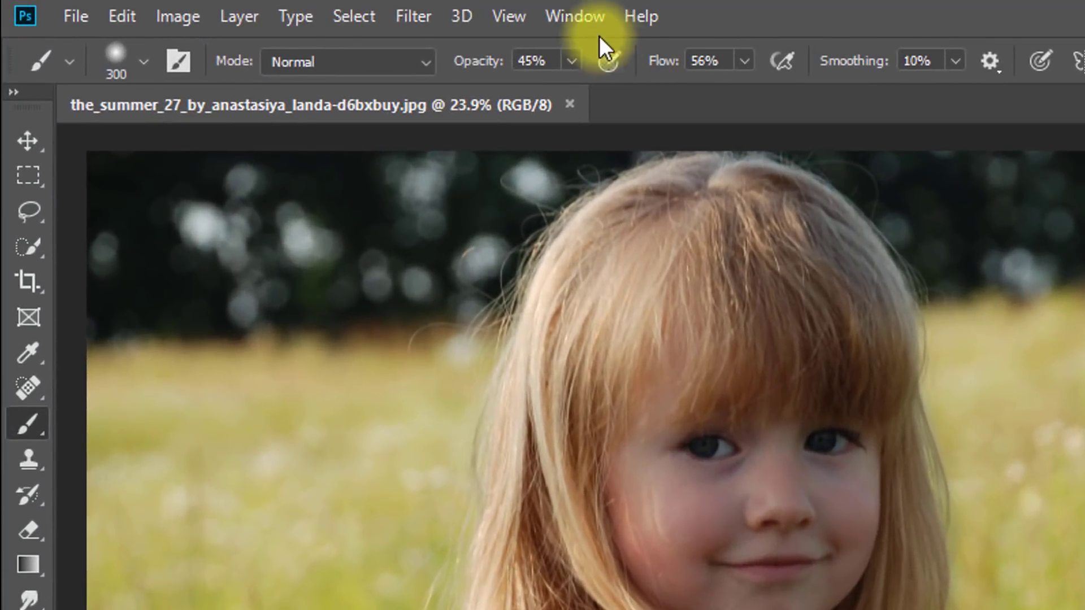
- Show the Actions panel and delete the Remove eye bags set, keeping only Default Actions
click(582, 19)
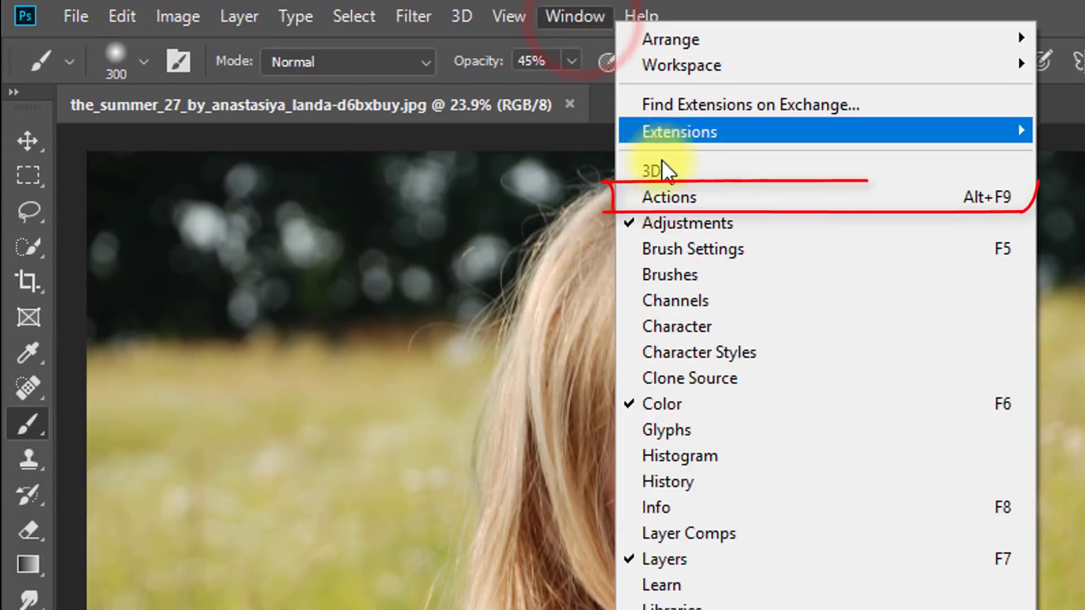
click(671, 193)
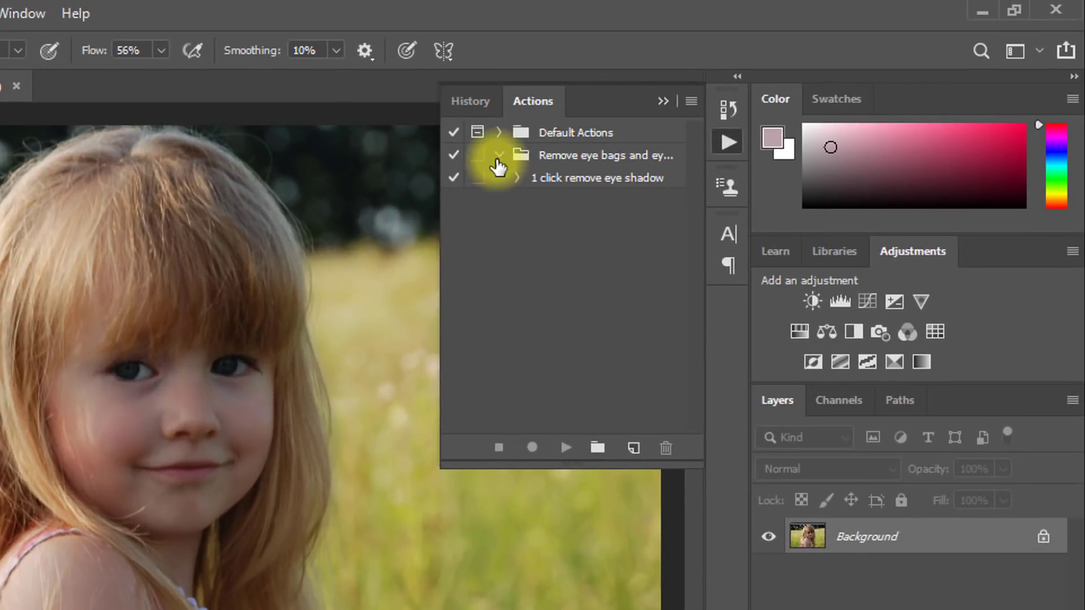
click(497, 156)
click(622, 163)
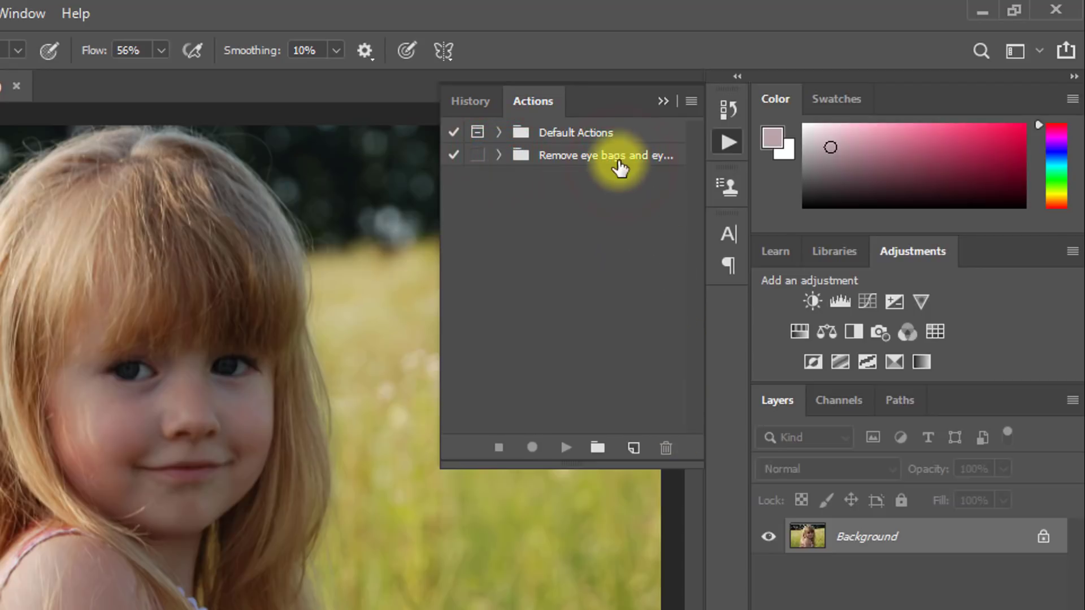
click(619, 160)
click(667, 444)
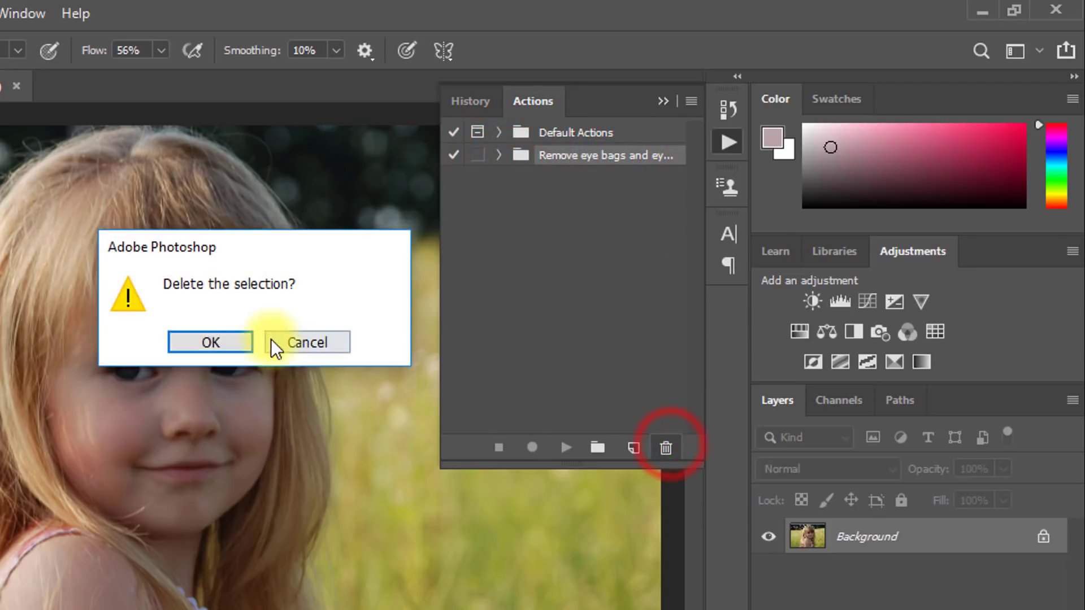
click(213, 342)
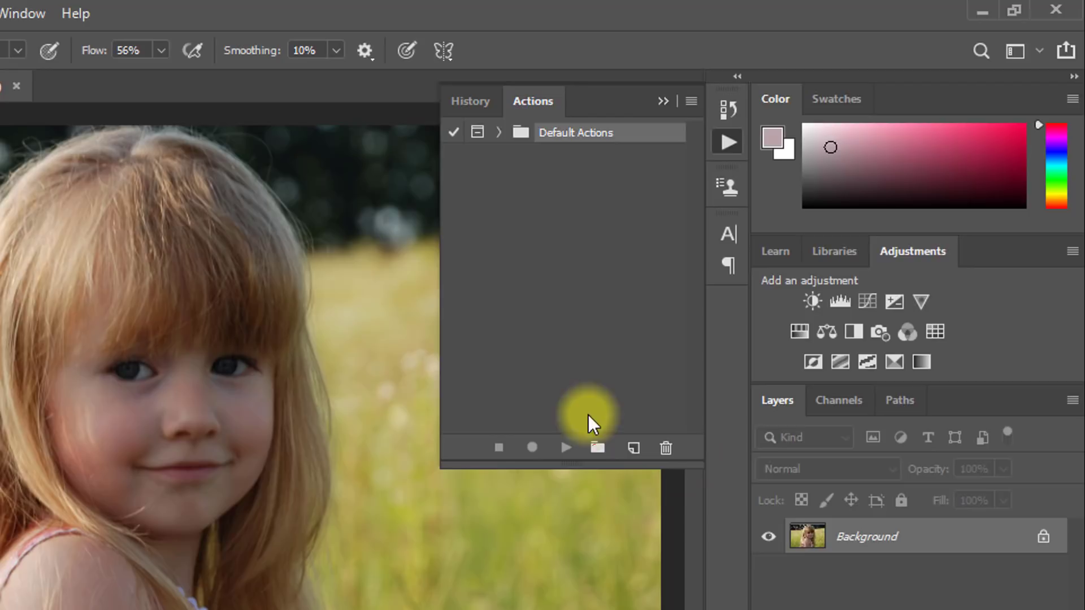
- Create a new action set named 'Remove Shadow Actions by' followed by the creator's credit
click(597, 448)
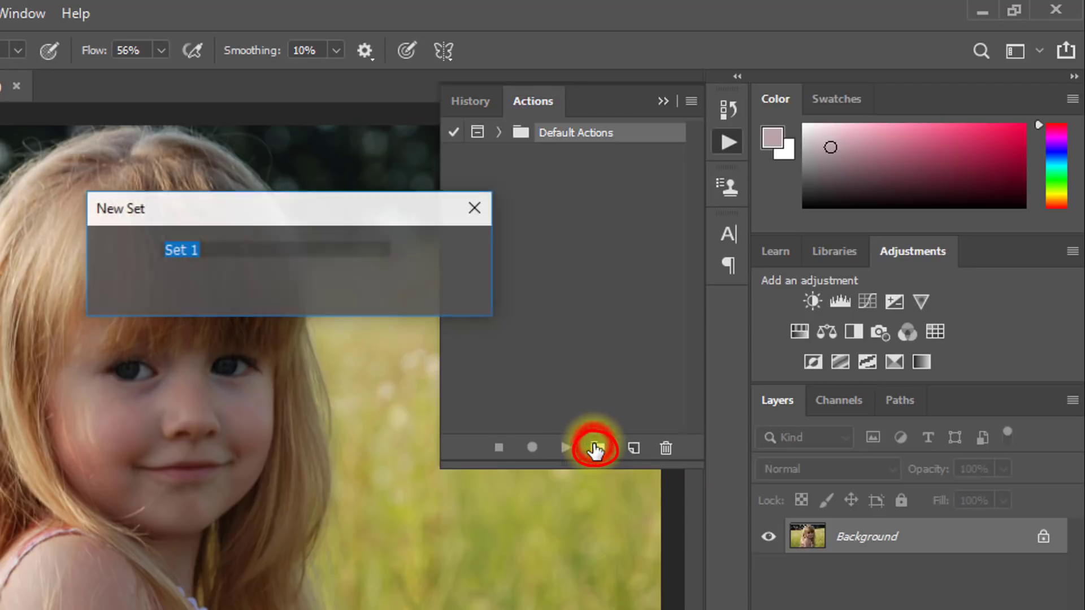
text(Remove Shadow)
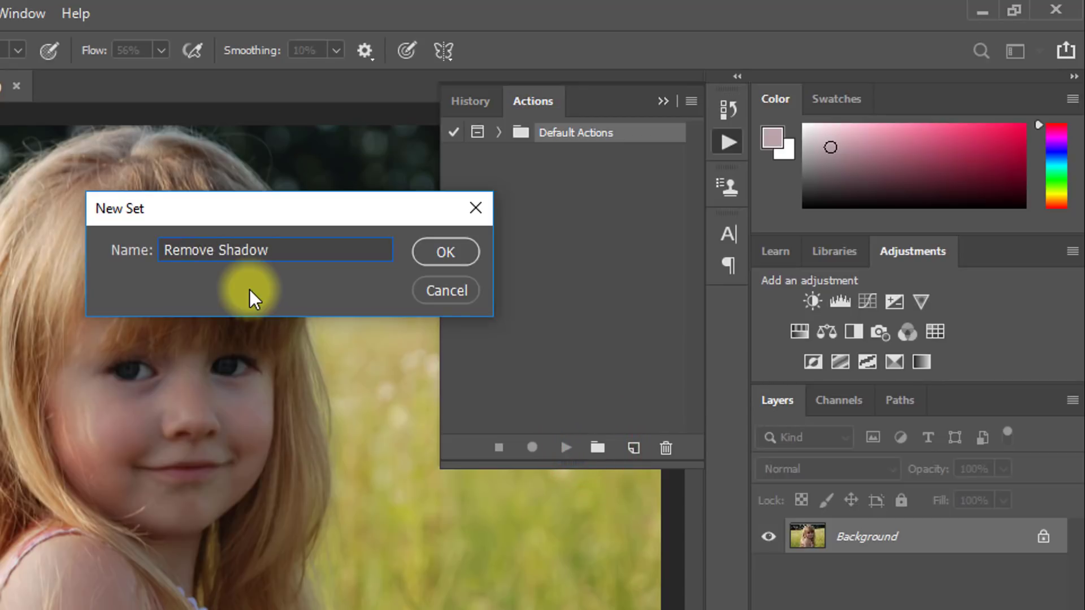
text( Actions by Shazim Creations)
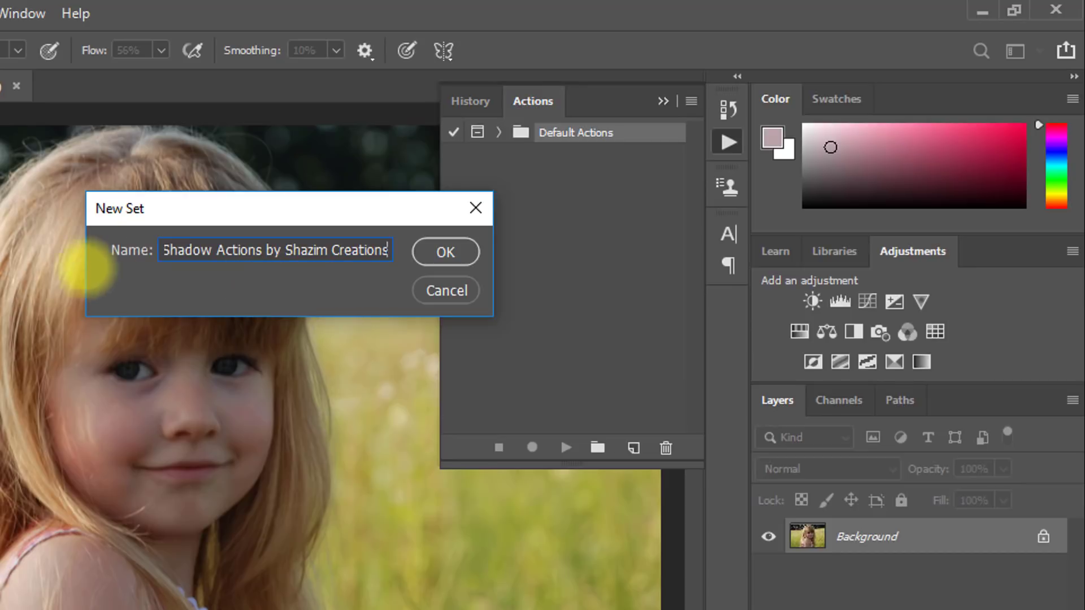
click(450, 248)
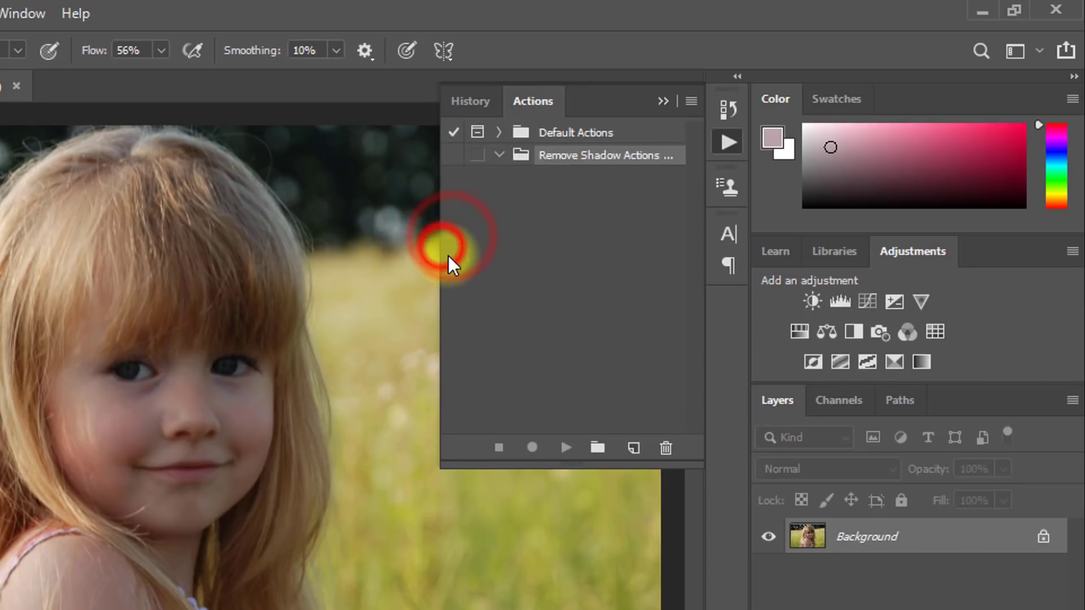
- Add a 'remove shadow' action to the new set and start recording it
click(633, 448)
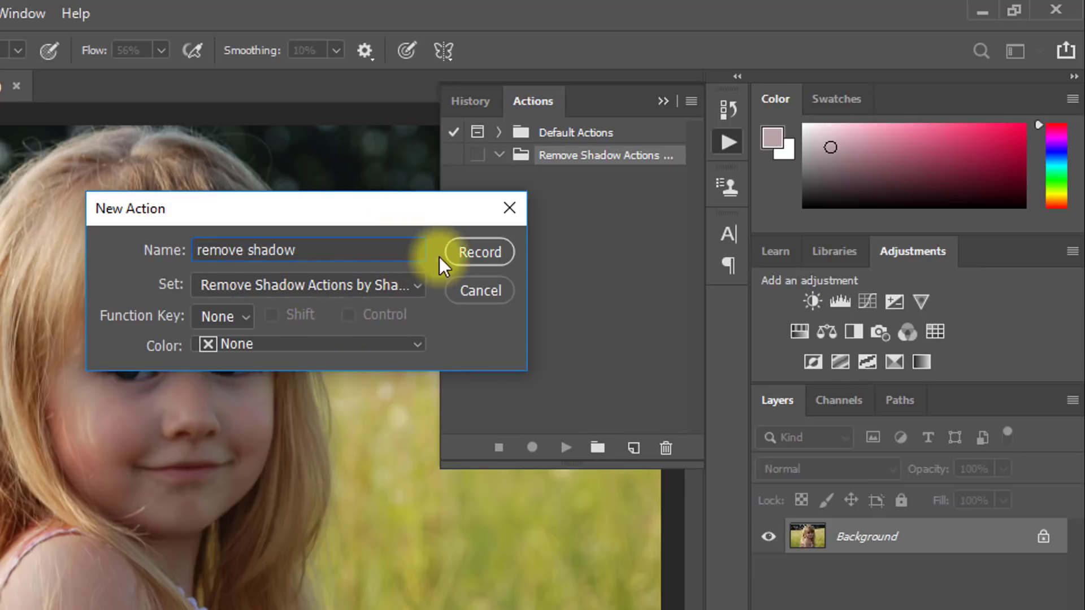
click(476, 257)
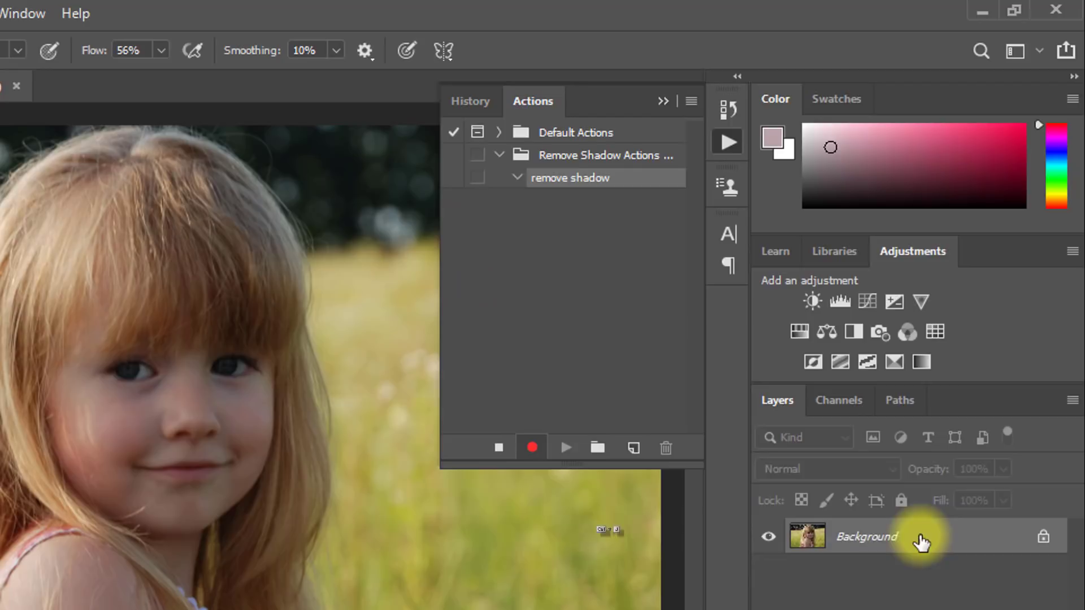
- Duplicate the Background as Layer 1 and load the RGB channel's brightness as a selection
key(ctrl+j)
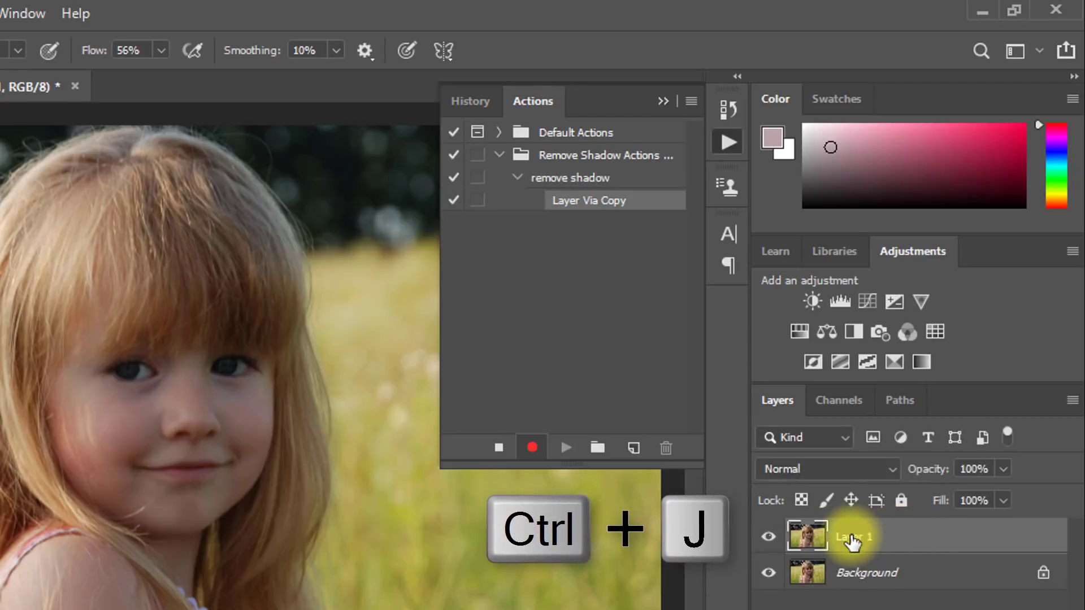
click(830, 401)
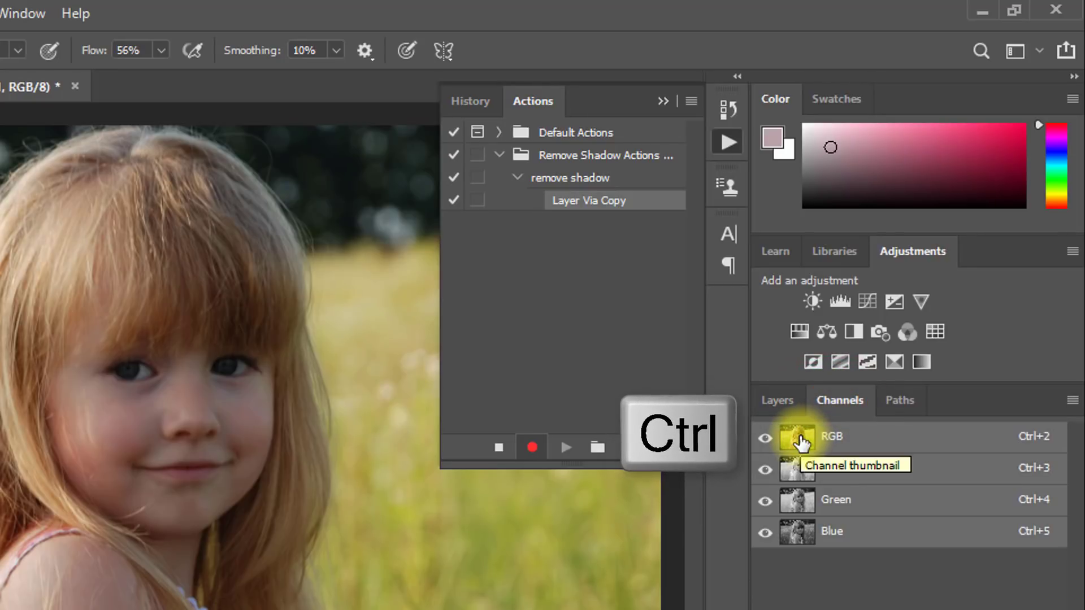
ctrl+click(801, 444)
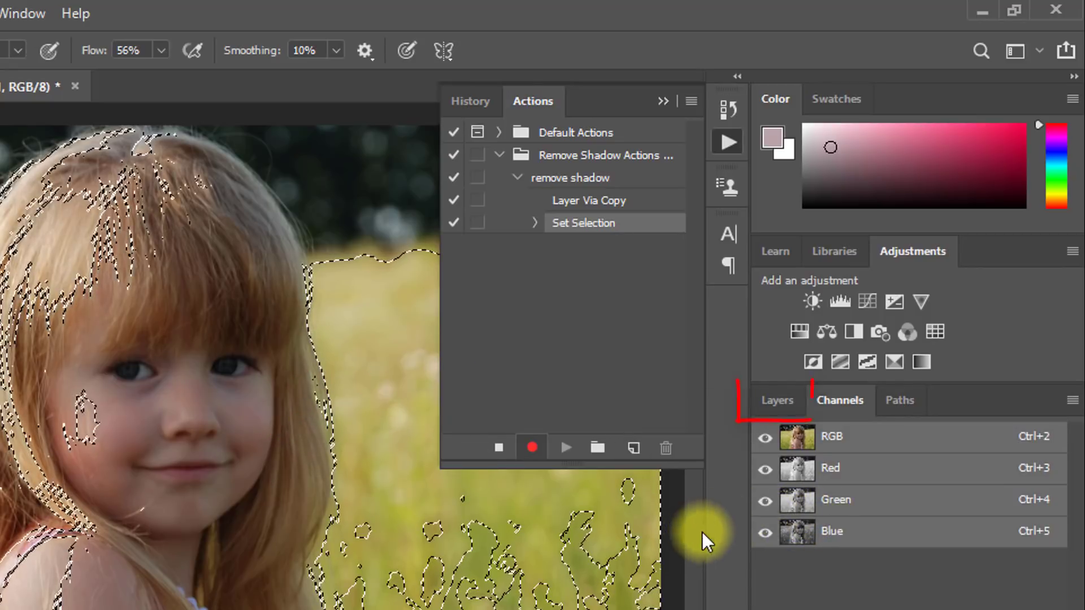
click(776, 400)
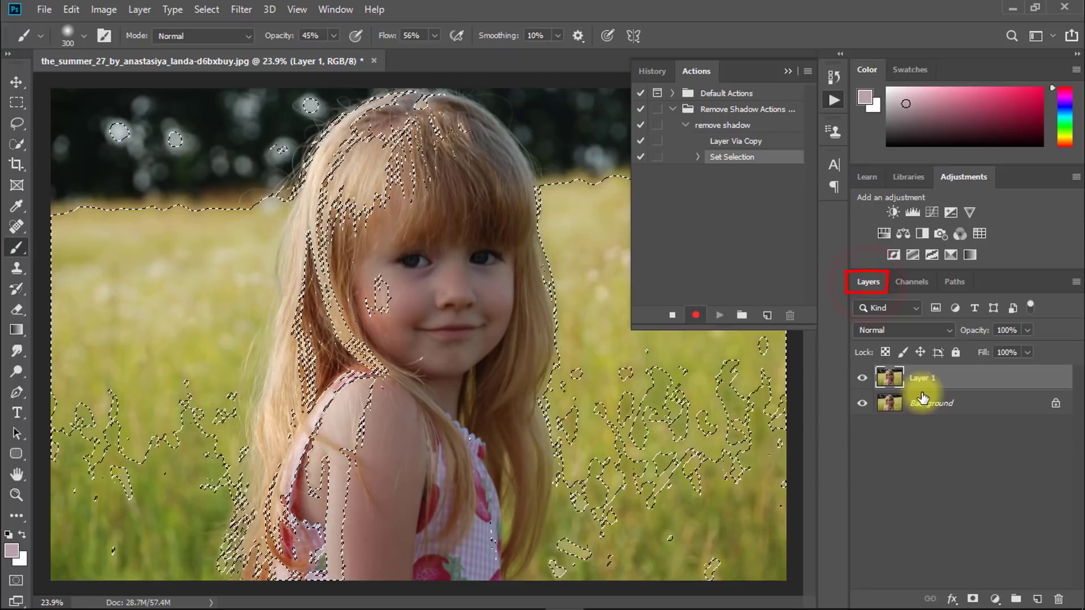
- Invert the selection, copy the shadows to Layer 2, and set Layer 2 to Screen
key(ctrl+shift+i)
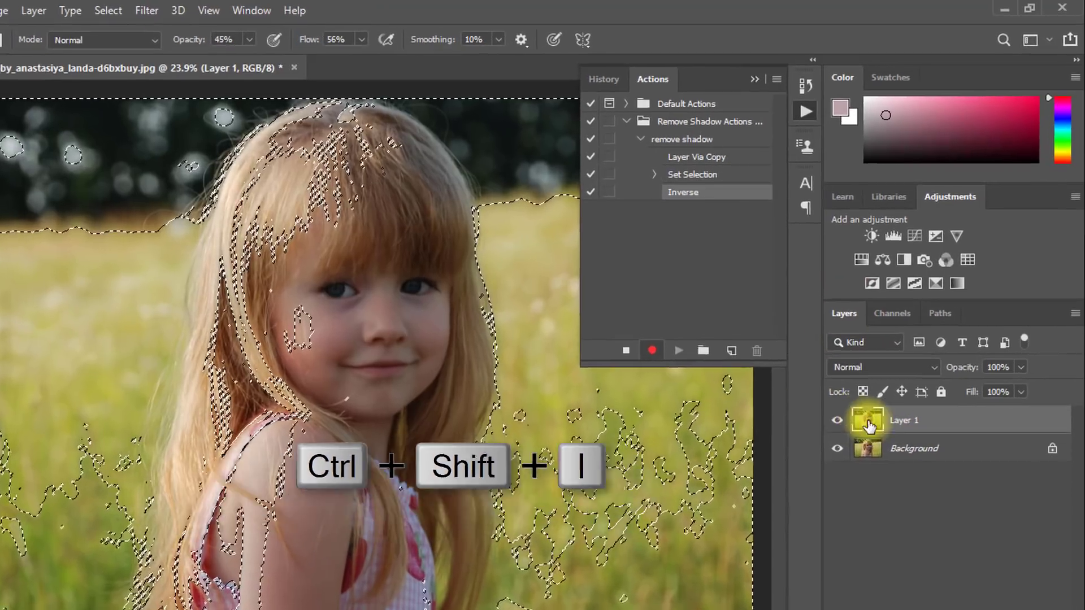
key(ctrl+j)
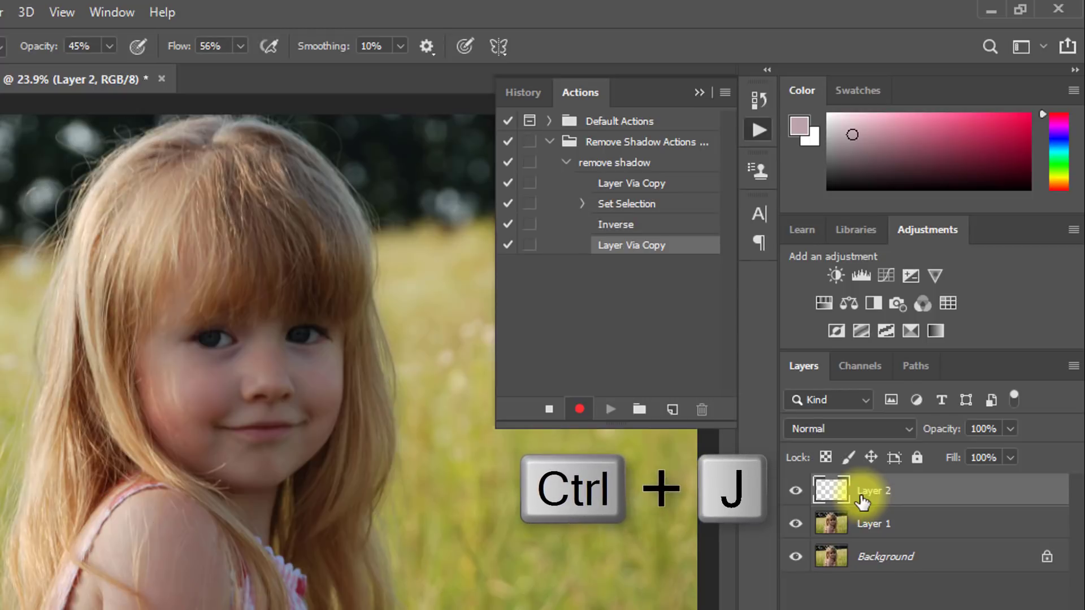
click(816, 429)
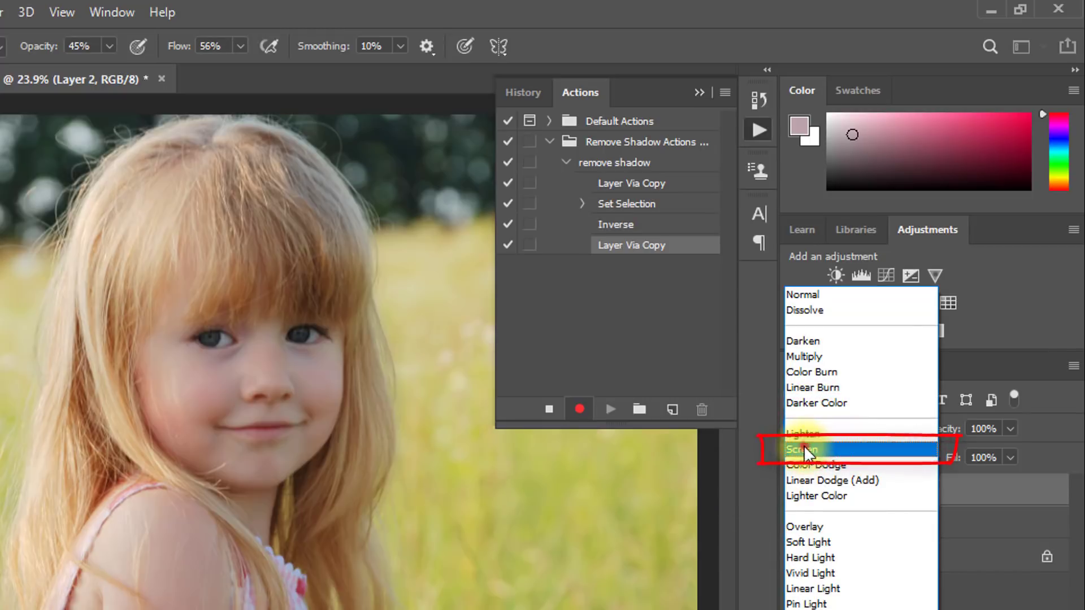
click(803, 447)
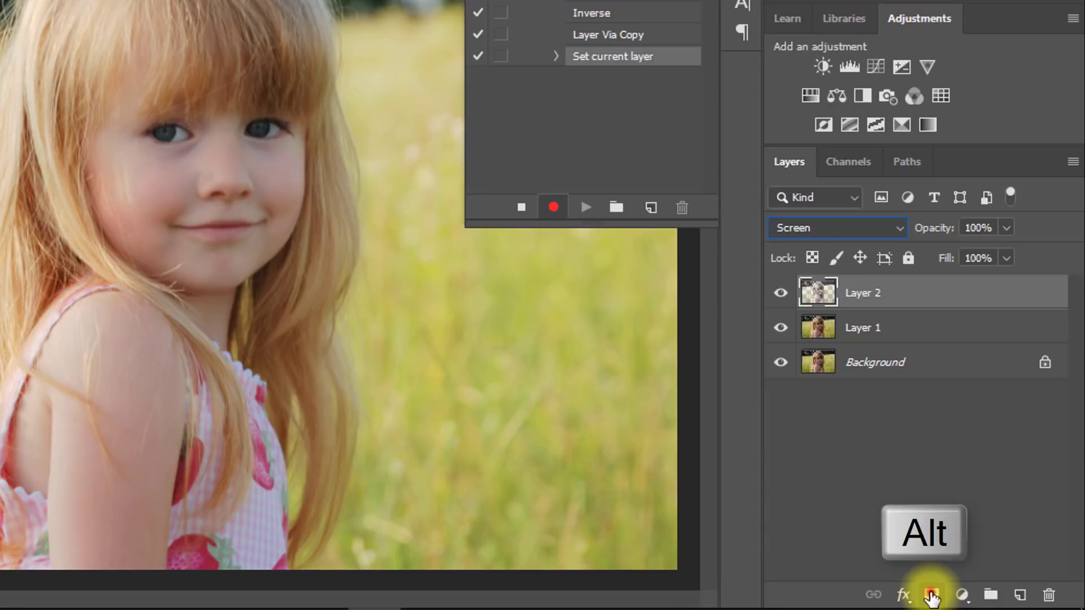
- Give Layer 2 a black mask, then pick the Brush, swap colours, and set opacity 49%
alt+click(933, 592)
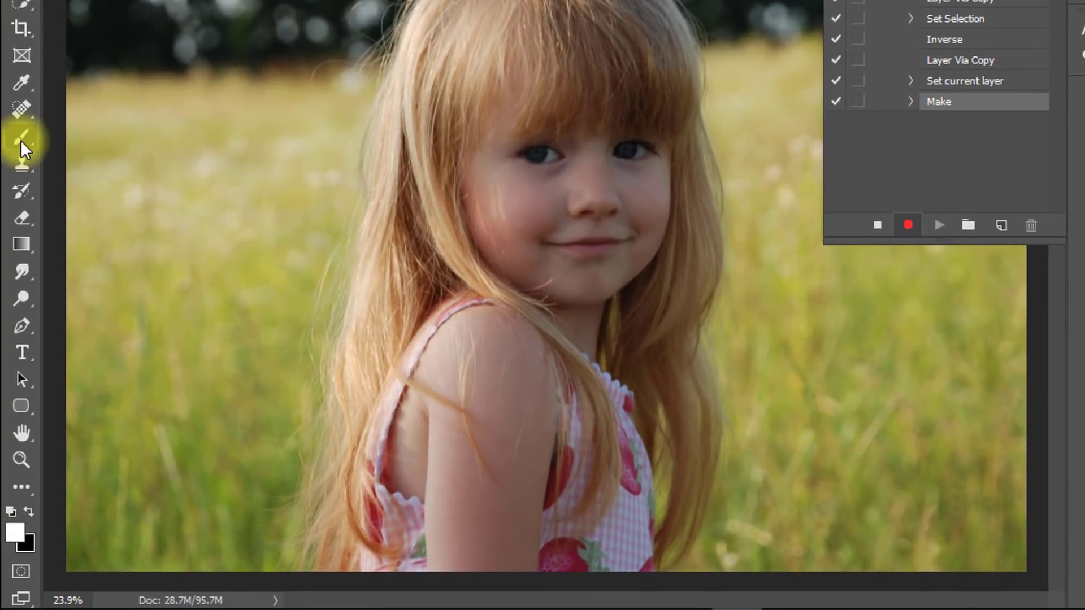
click(18, 223)
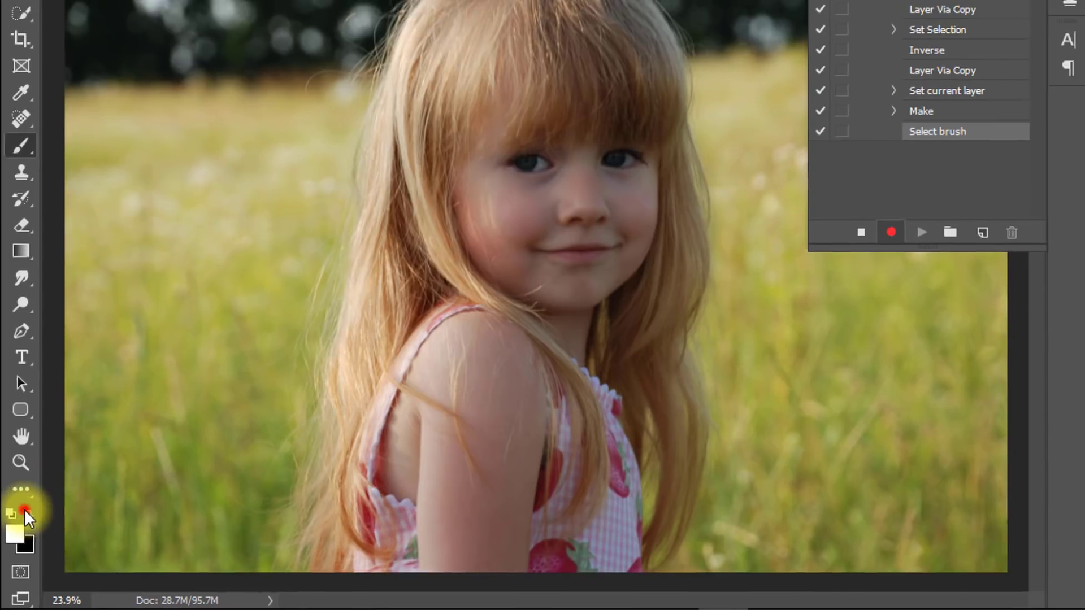
click(26, 512)
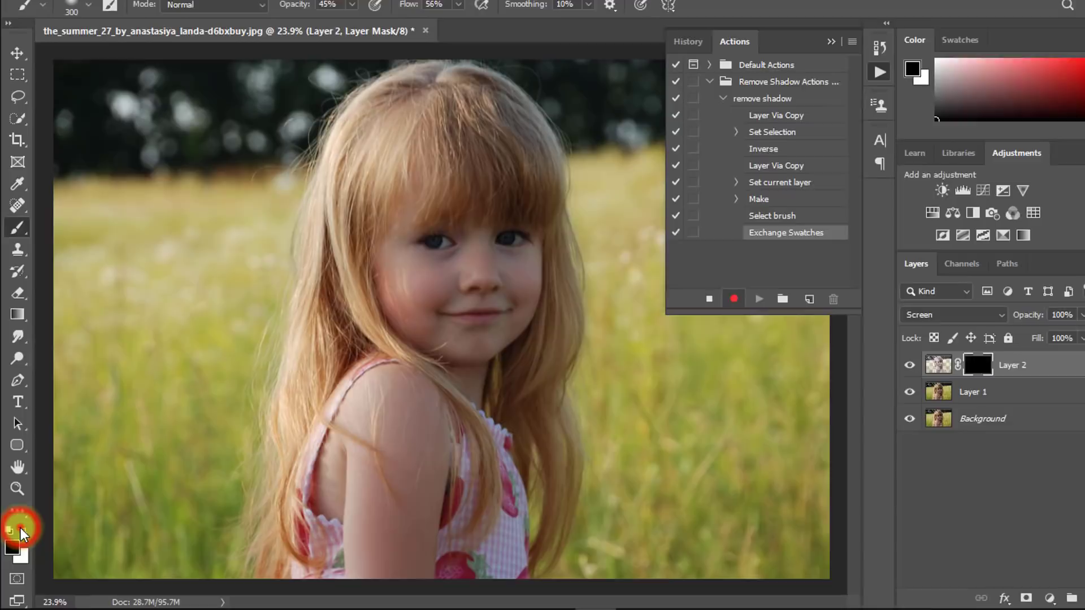
click(27, 512)
click(27, 511)
click(27, 511)
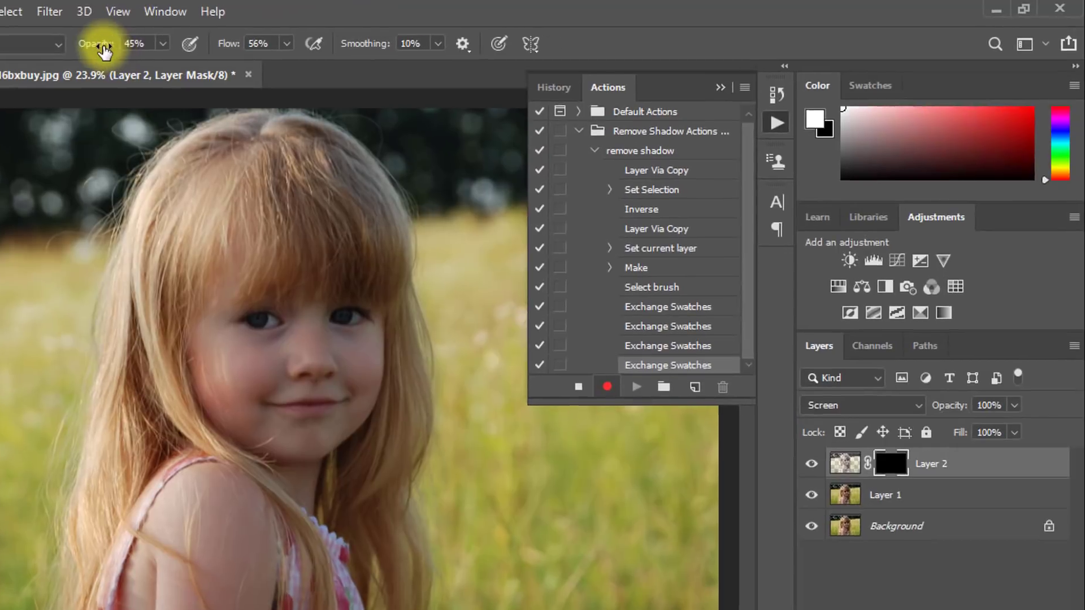
click(280, 35)
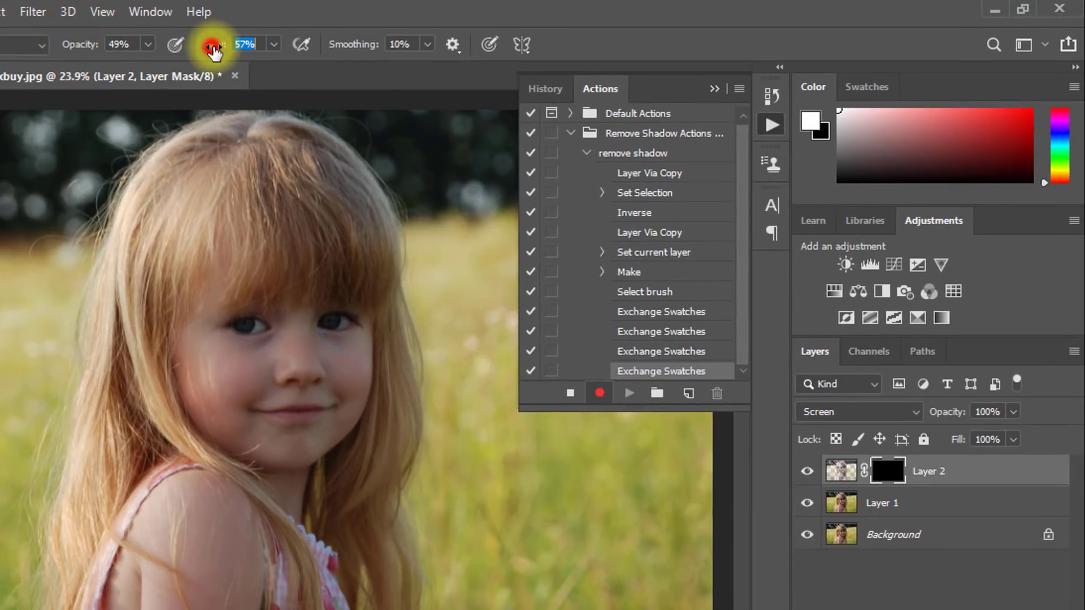
- Stop recording, collapse the remove shadow action, and delete Layer 2 and Layer 1
click(570, 394)
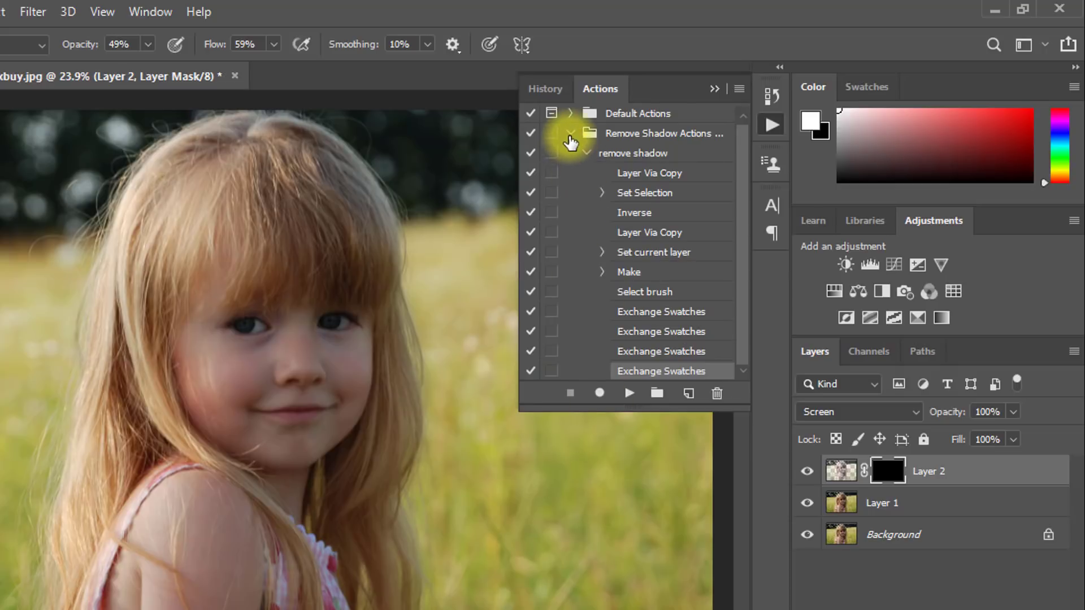
click(570, 134)
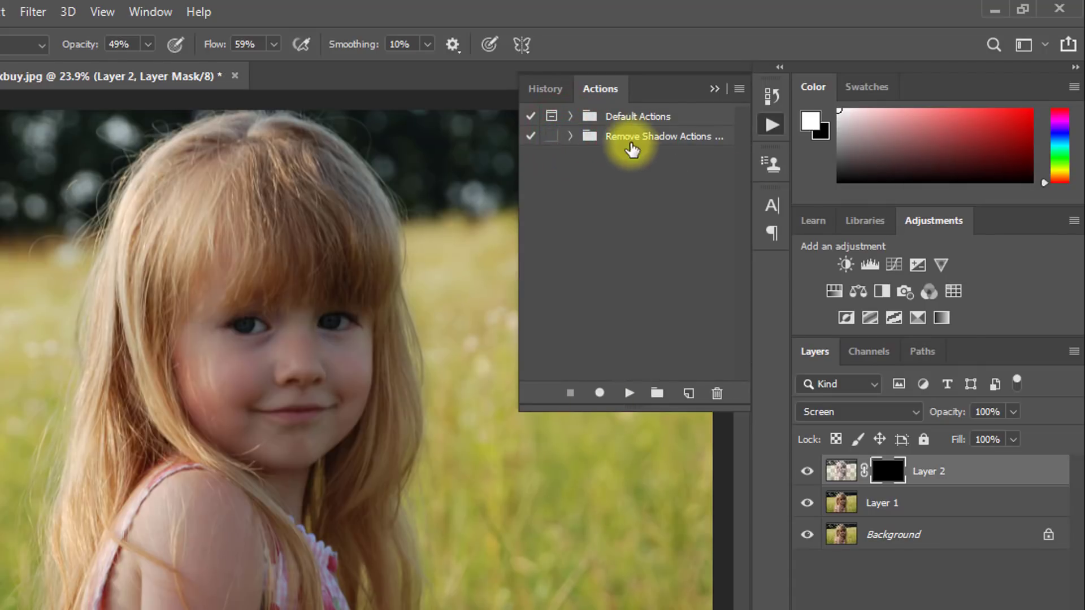
click(573, 137)
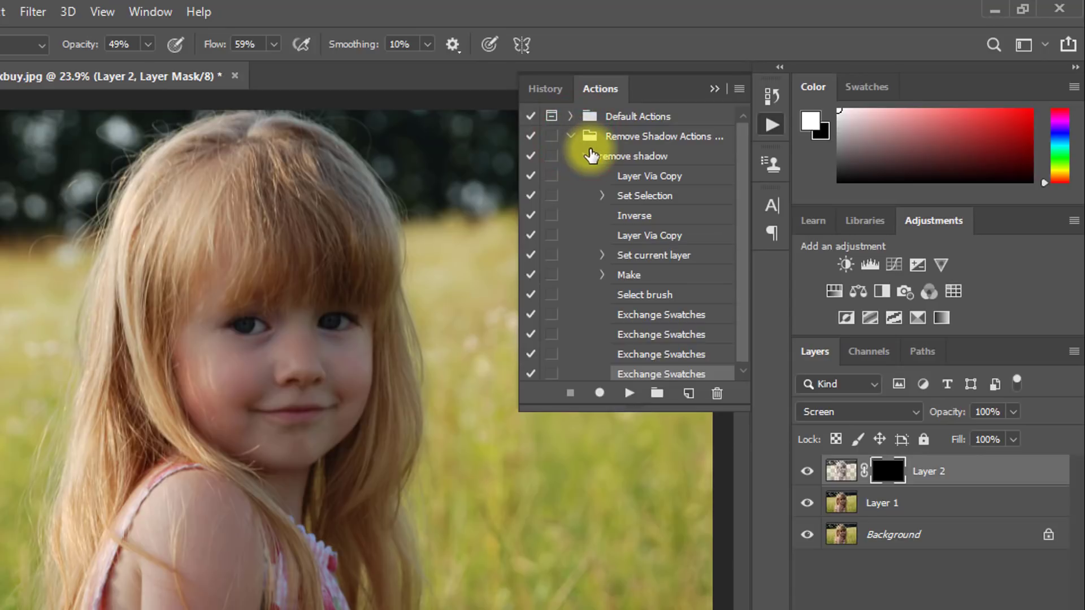
click(588, 157)
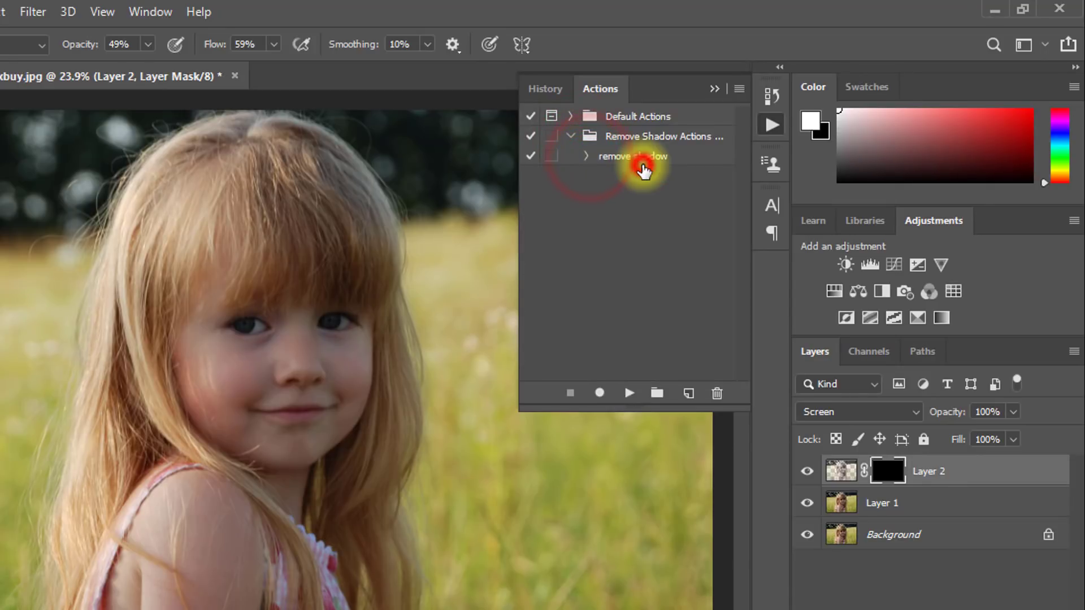
click(948, 478)
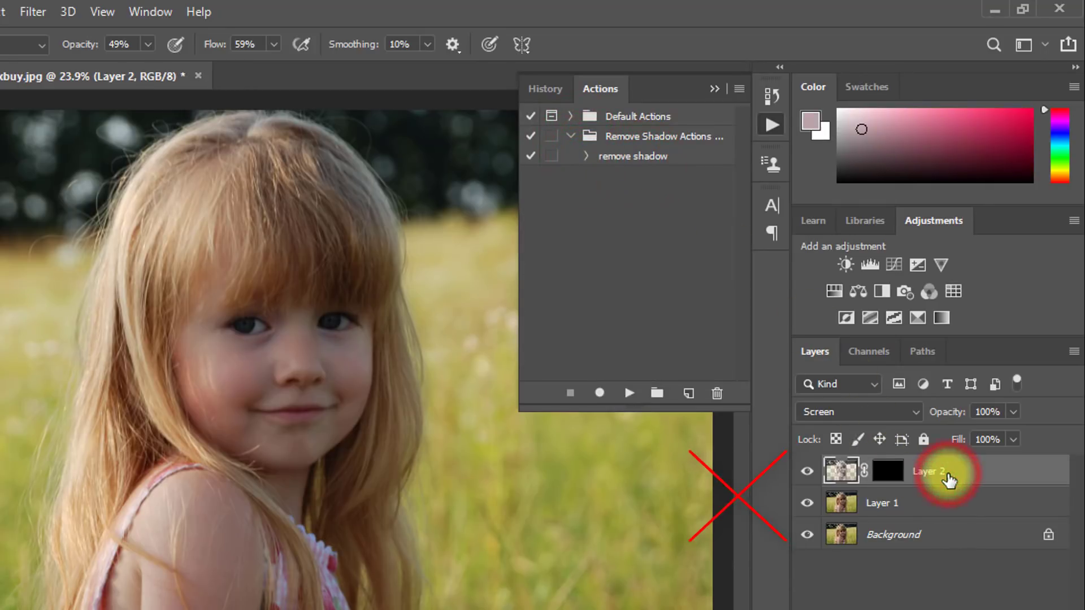
key(Delete)
key(Delete)
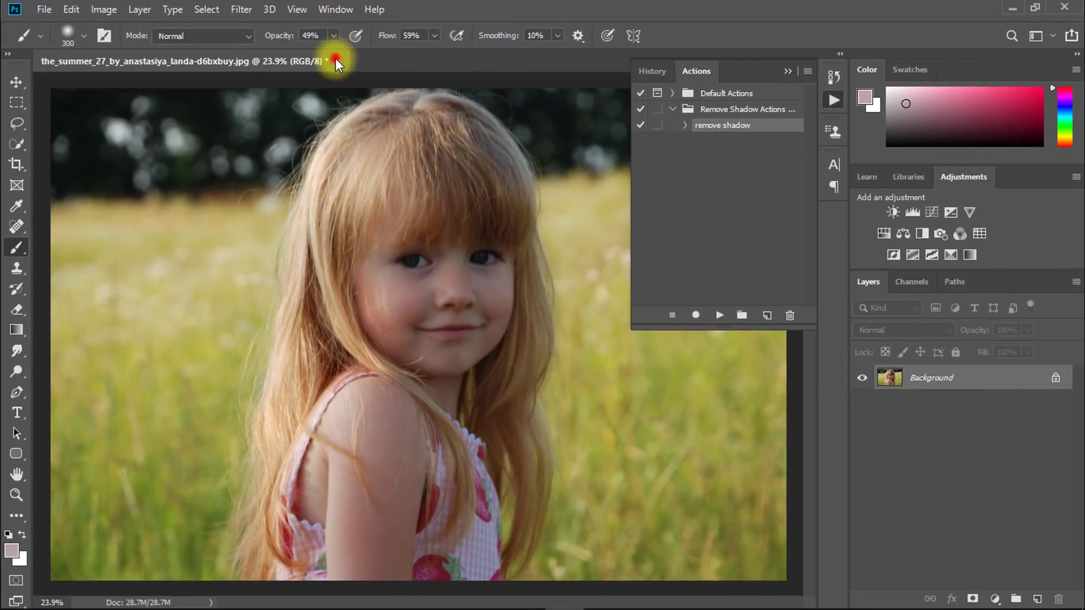
- Close the edited photo without saving and reopen the original summer girl photo
click(336, 61)
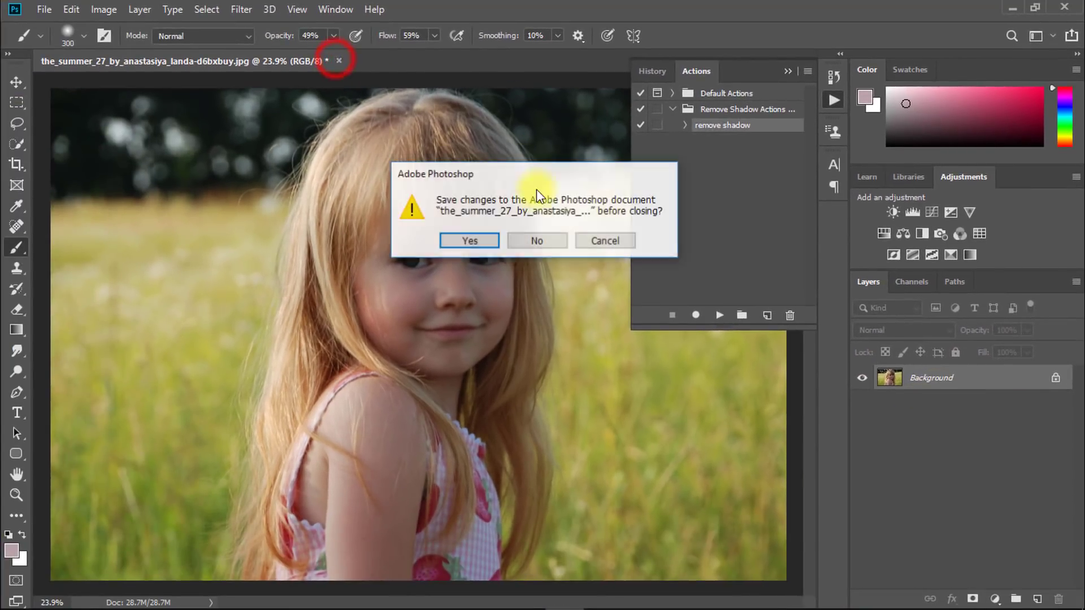
click(538, 240)
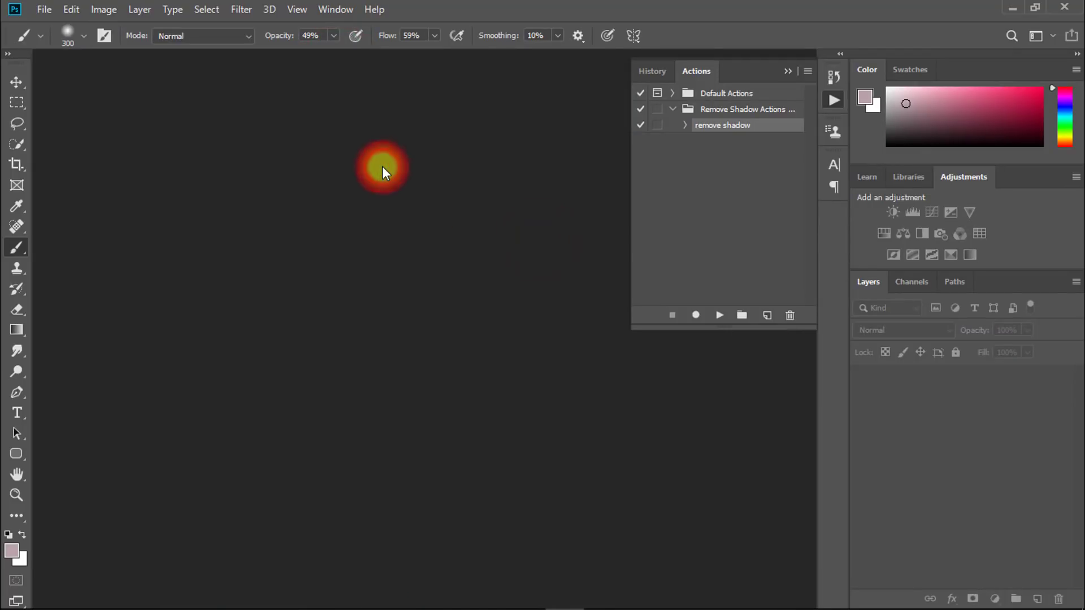
double_click(382, 166)
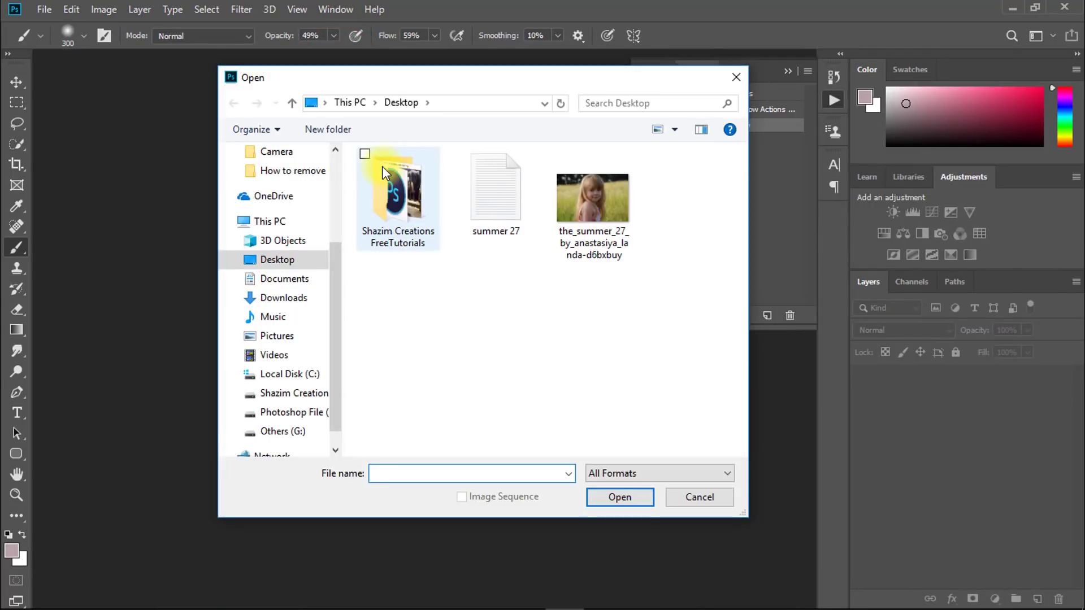
click(588, 204)
click(607, 500)
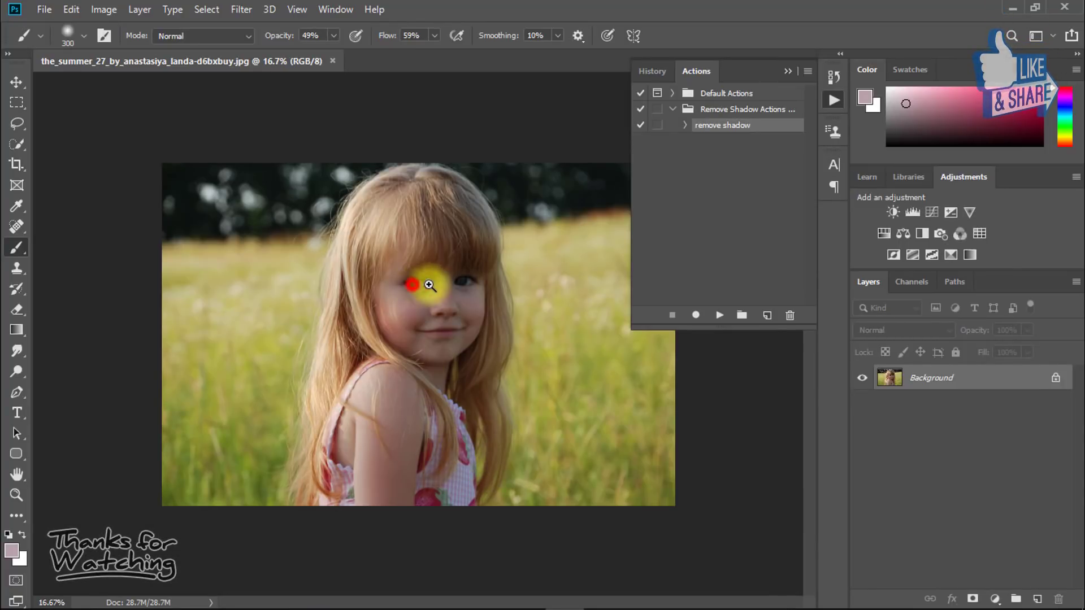
- Zoom in on the girl's eye and play the remove shadow action on this photo
drag(424, 283, 455, 286)
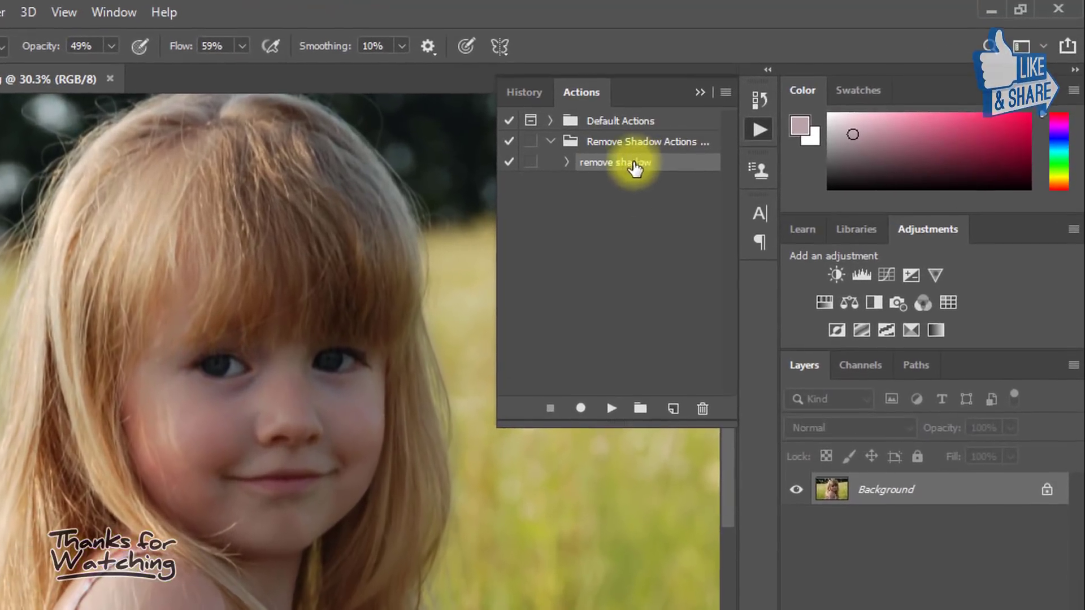
click(719, 315)
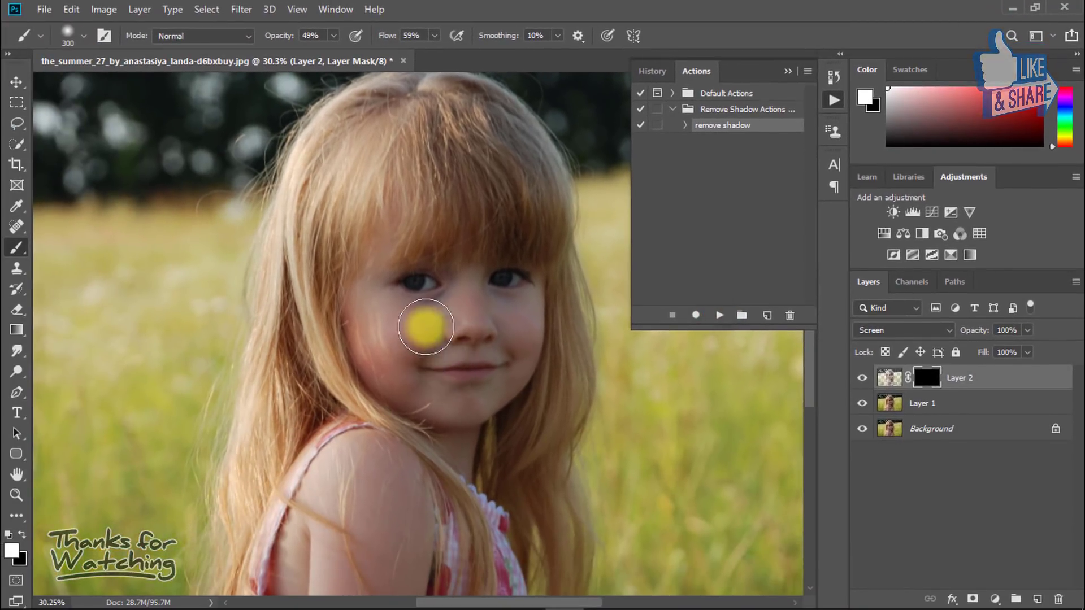
click(383, 293)
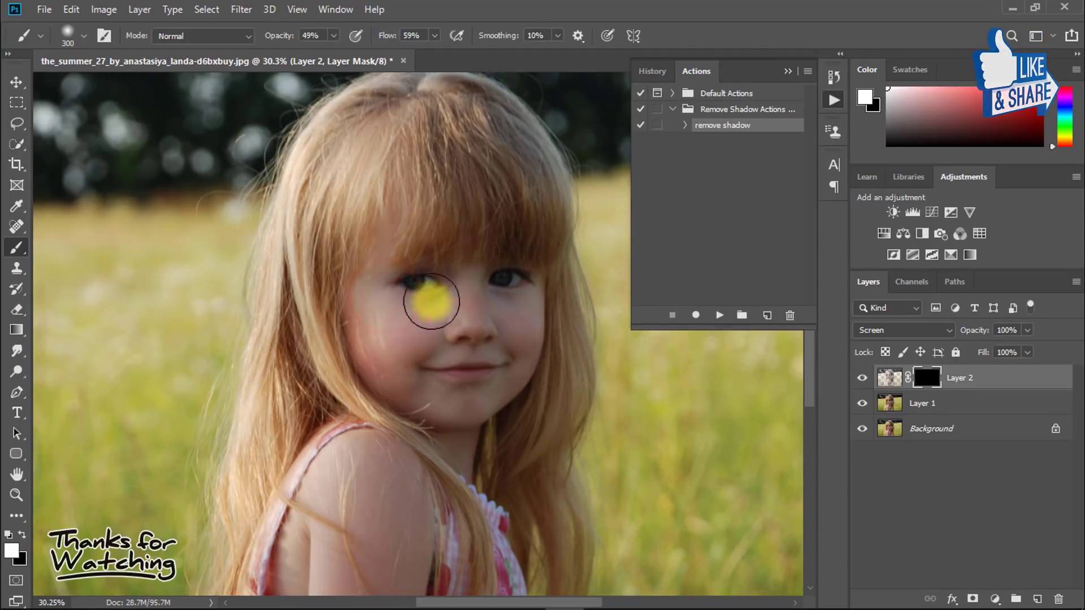
- Paint Layer 2's mask over the eye, nose, shoulder, arm, hair, cheek and forehead to brighten shadows
mouse_move(530, 303)
mouse_down()
mouse_move(415, 345)
mouse_move(450, 303)
mouse_up()
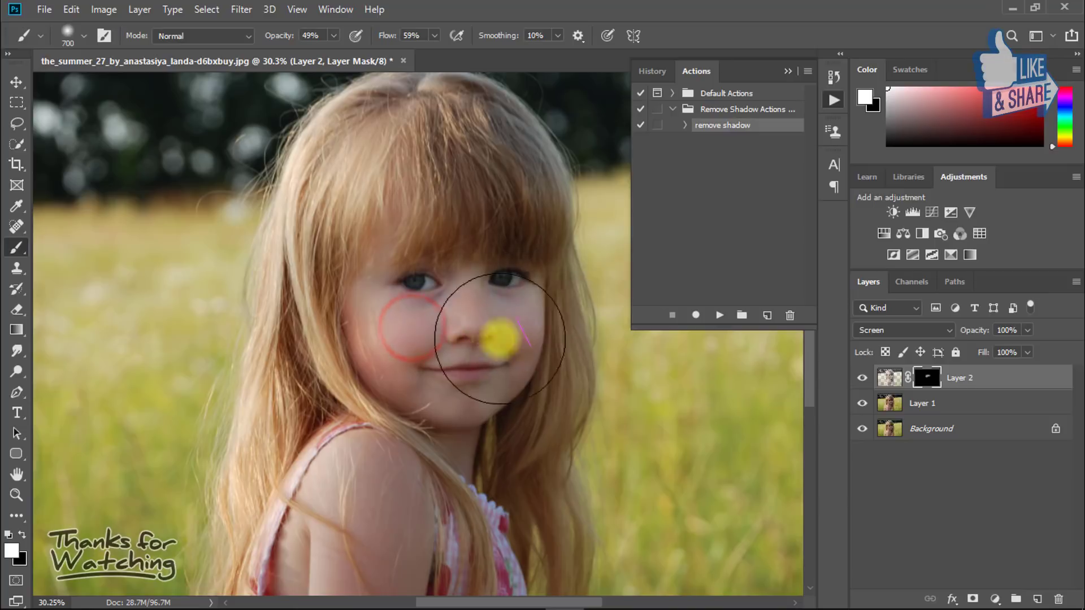
drag(420, 434, 436, 318)
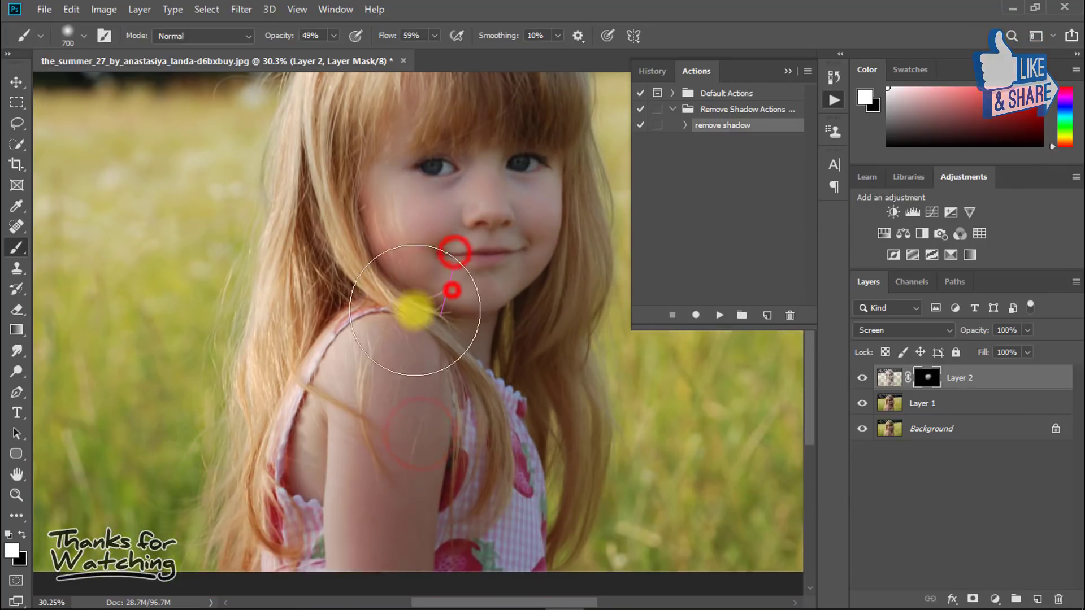
mouse_move(400, 366)
mouse_down()
mouse_move(346, 486)
mouse_move(375, 508)
mouse_move(389, 567)
mouse_move(435, 343)
mouse_up()
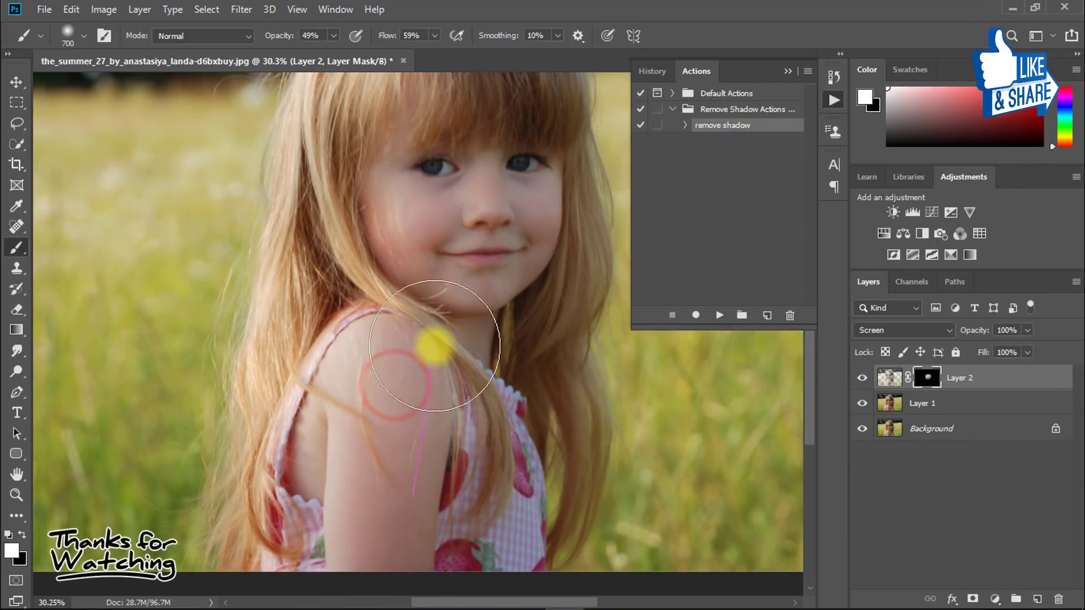
drag(452, 262, 426, 475)
mouse_move(446, 399)
mouse_down()
mouse_move(481, 459)
mouse_move(448, 266)
mouse_move(325, 292)
mouse_up()
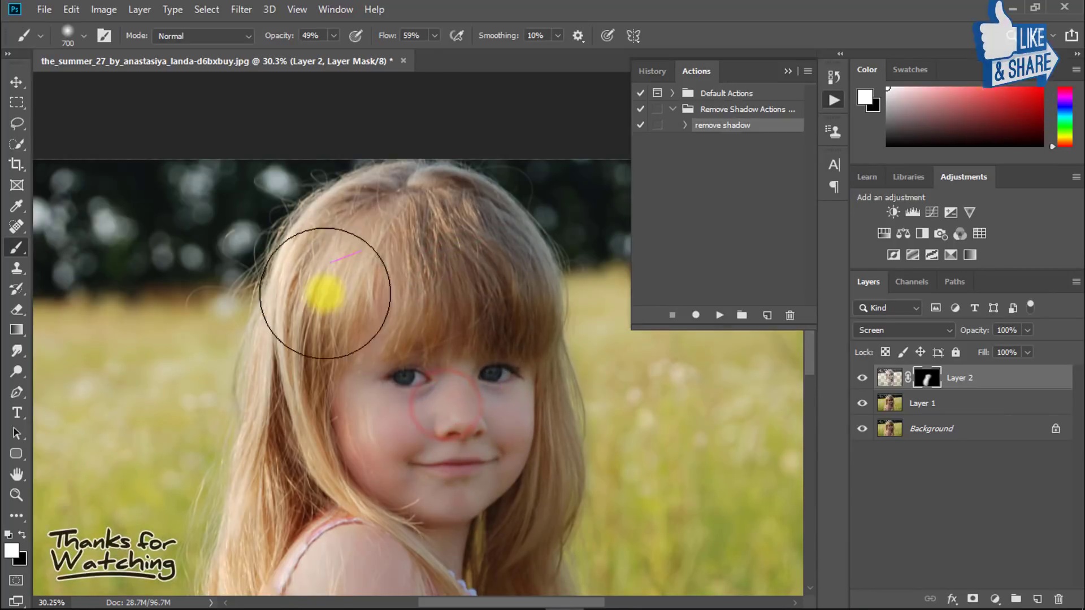
mouse_move(487, 484)
mouse_down()
mouse_move(492, 300)
mouse_move(468, 390)
mouse_move(501, 440)
mouse_move(480, 298)
mouse_move(486, 473)
mouse_up()
mouse_move(482, 435)
mouse_down()
mouse_move(385, 303)
mouse_move(400, 257)
mouse_move(389, 237)
mouse_up()
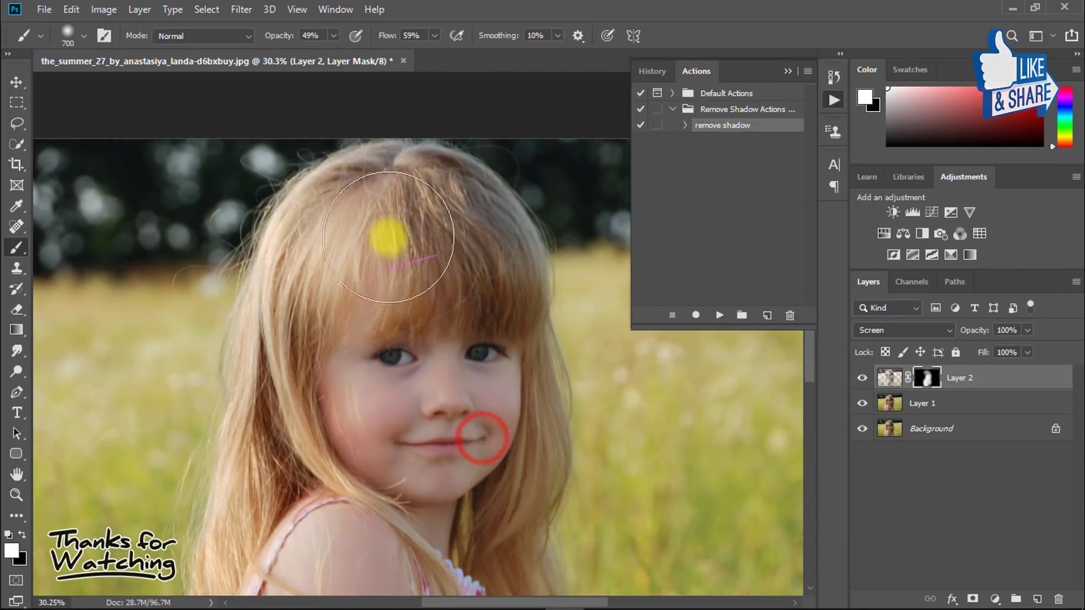
mouse_move(493, 347)
mouse_down()
mouse_move(450, 339)
mouse_move(469, 400)
mouse_move(471, 315)
mouse_up()
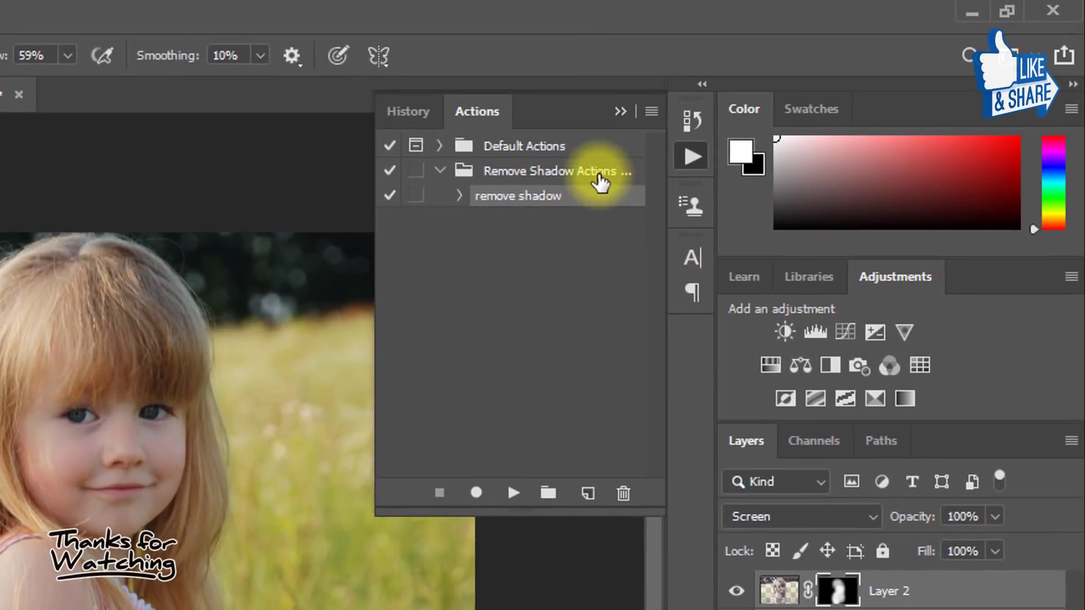
- Save the selected Remove Shadow Actions set with Save Actions to an .ATN file on the Desktop
click(772, 111)
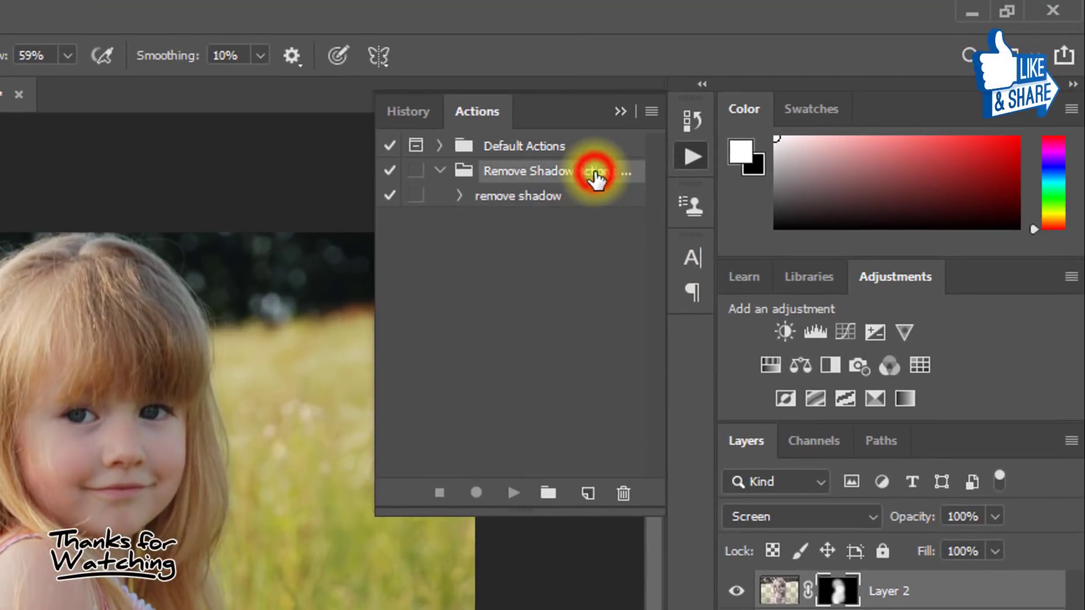
click(651, 111)
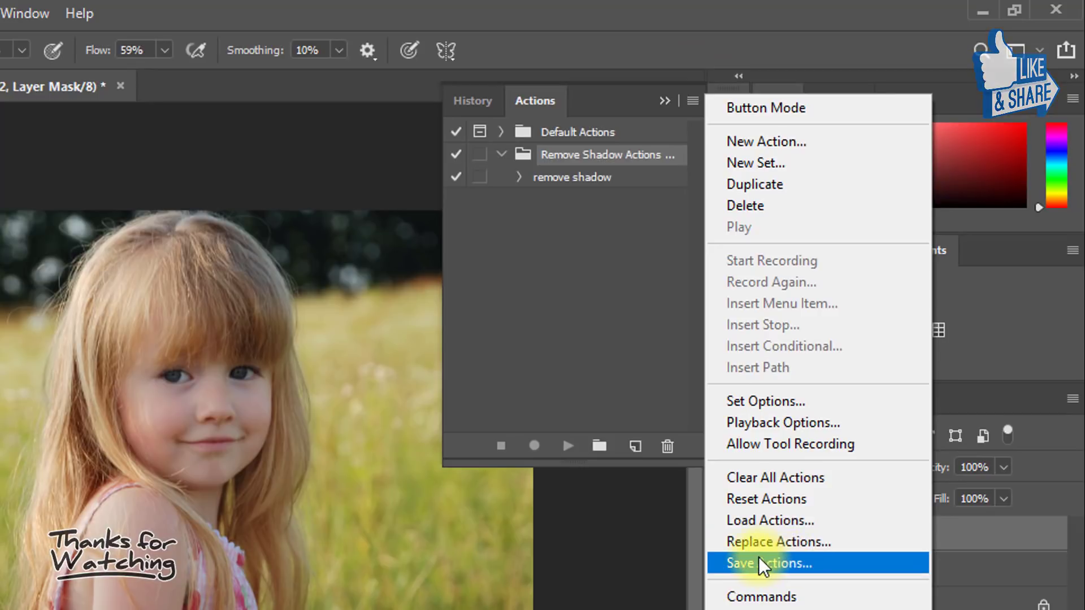
click(763, 564)
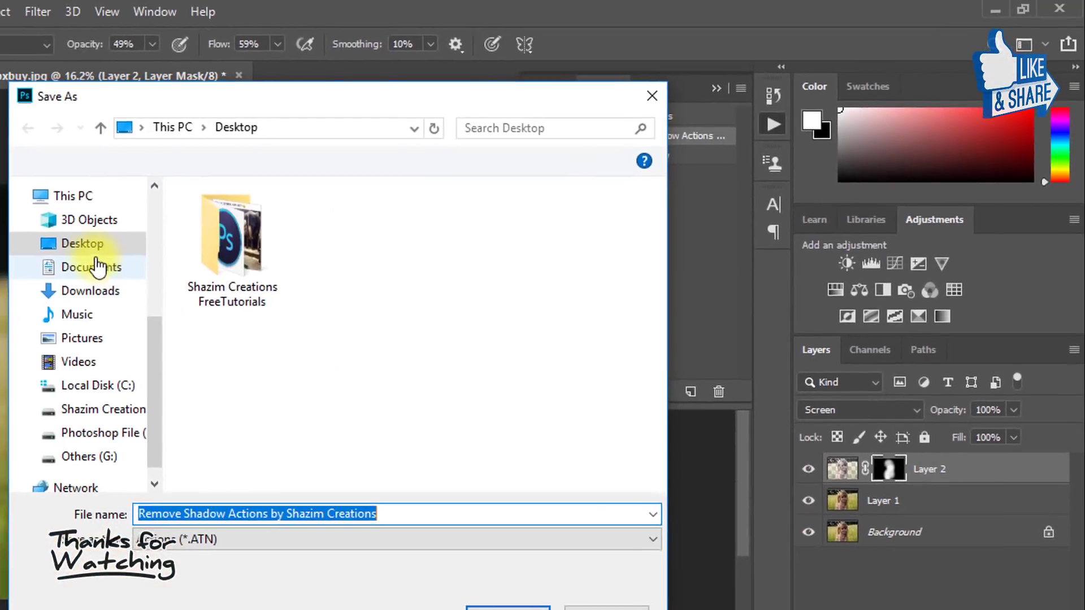
click(91, 250)
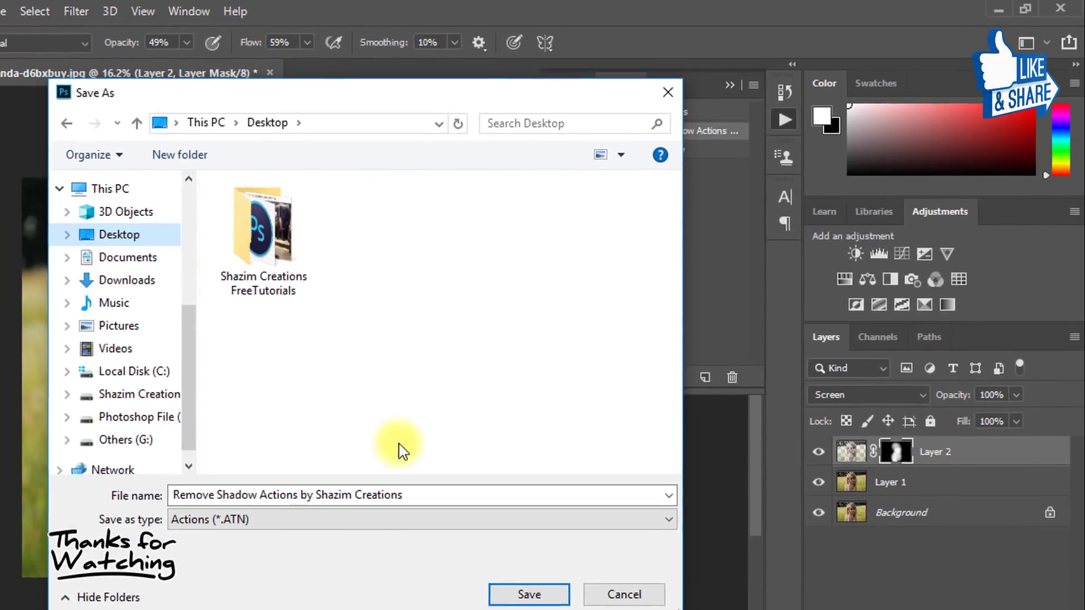
click(536, 586)
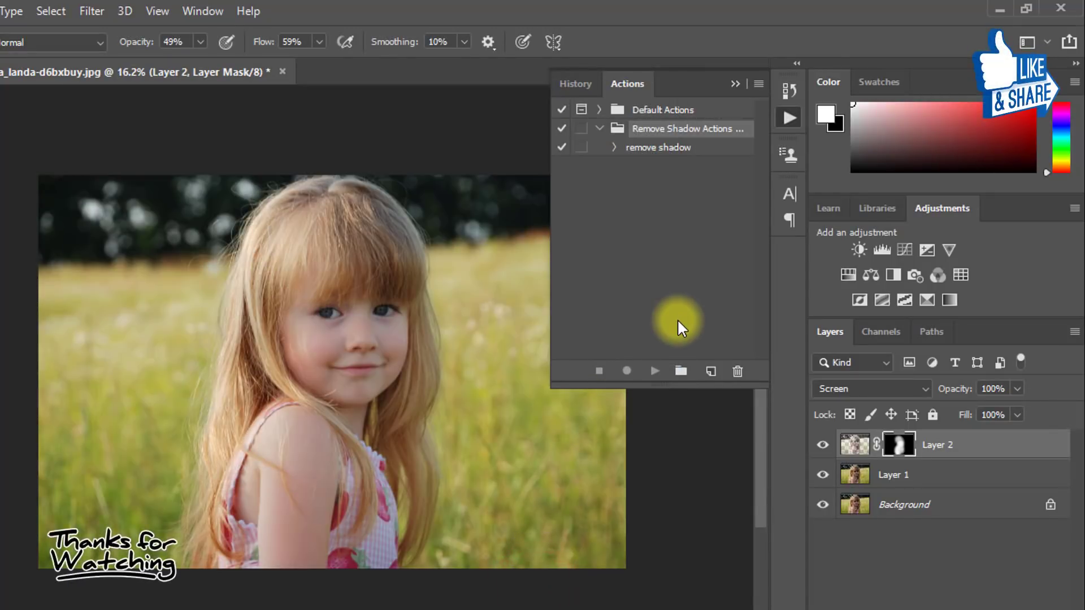
- Delete the Remove Shadow Actions set and close the first photo without saving
click(738, 373)
click(360, 284)
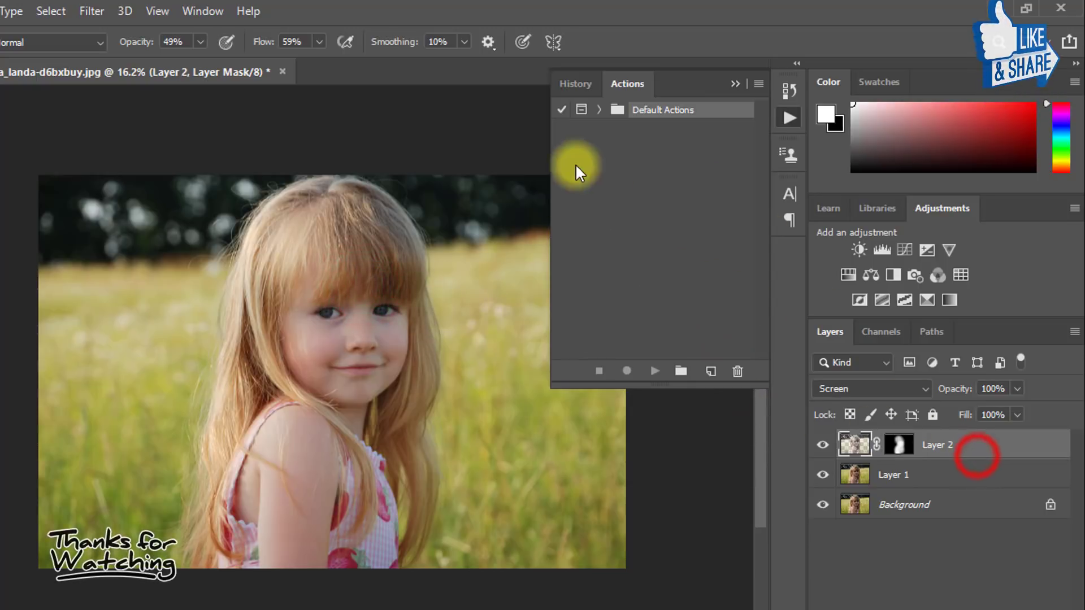
click(244, 70)
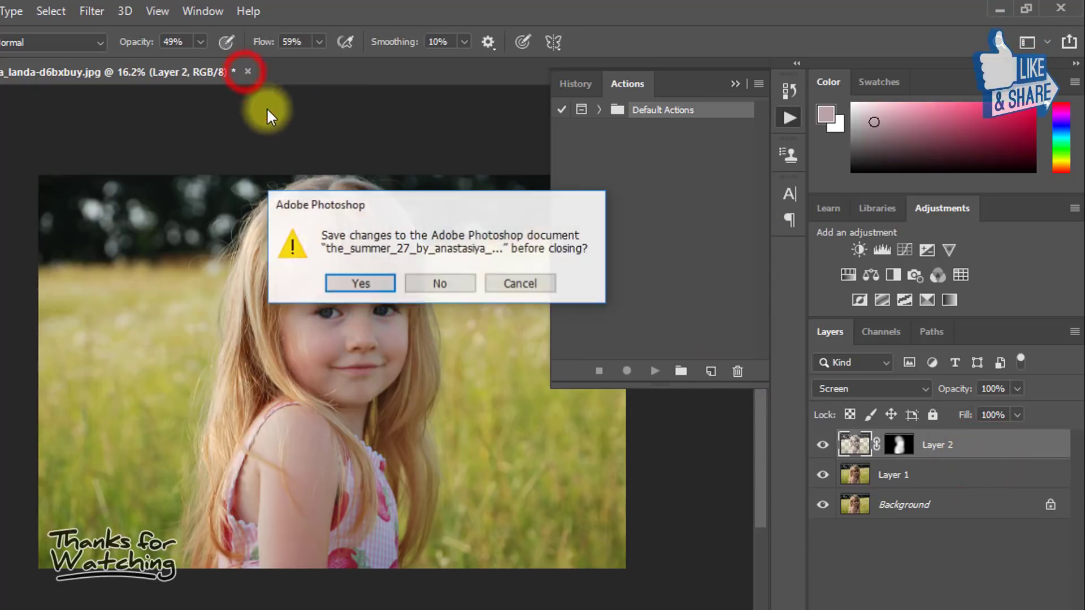
click(430, 286)
- Open the second girl's photo (…landa-d6mrz6v.jpg) and zoom in on her face
double_click(282, 233)
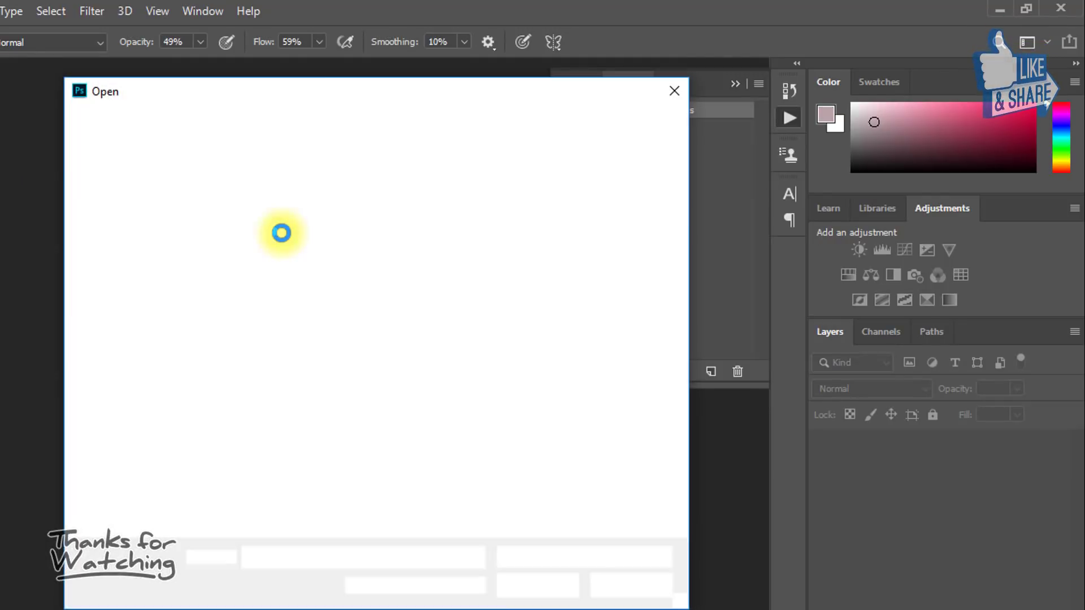
click(276, 209)
click(534, 586)
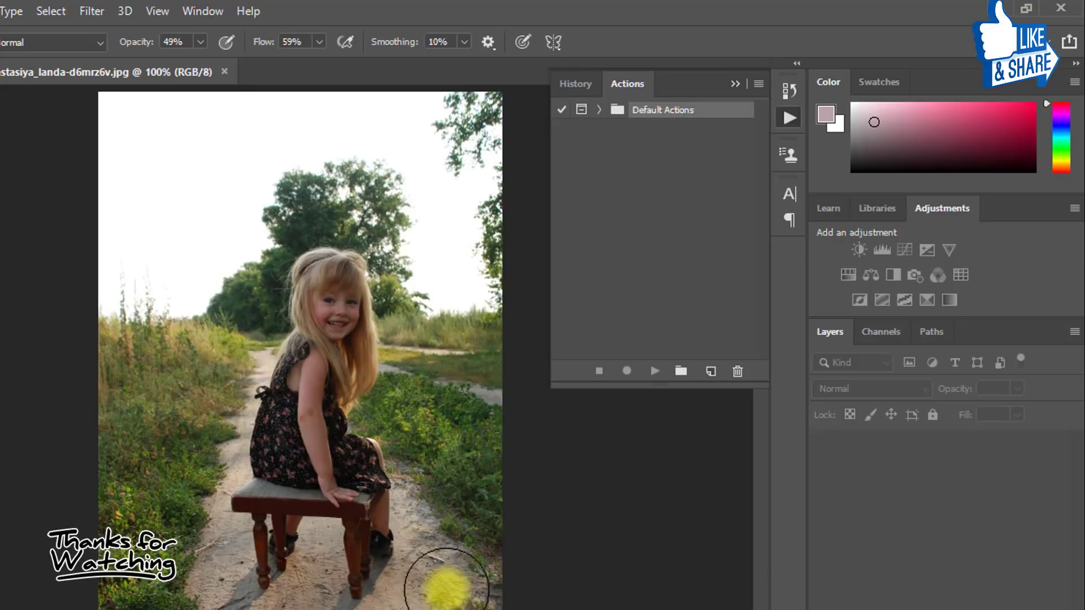
drag(340, 328, 382, 360)
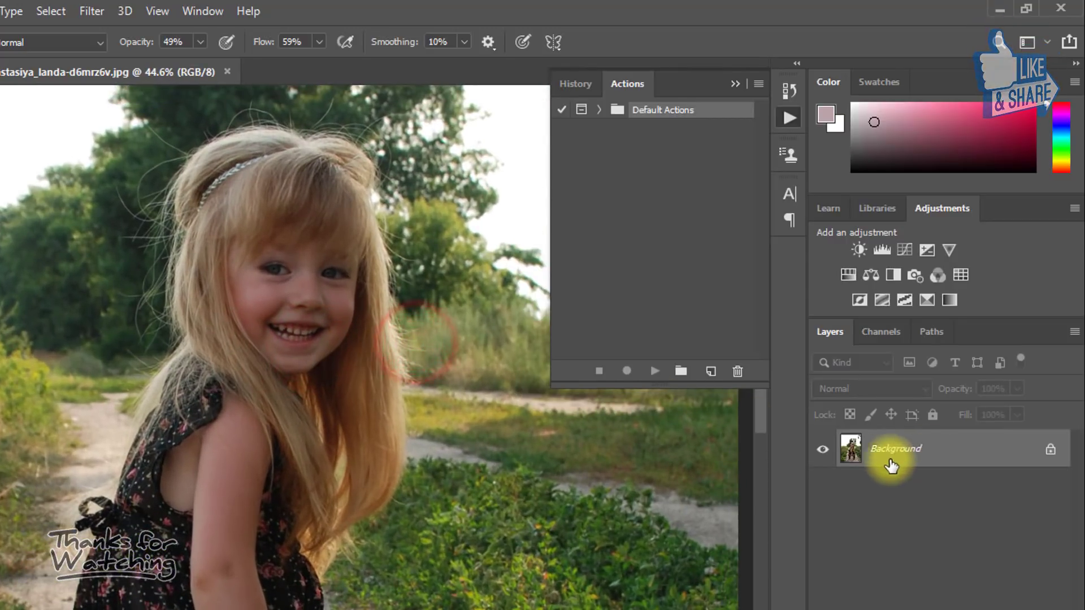
- Load the Remove Shadow Actions .ATN file from the Desktop and select its remove shadow action
click(758, 84)
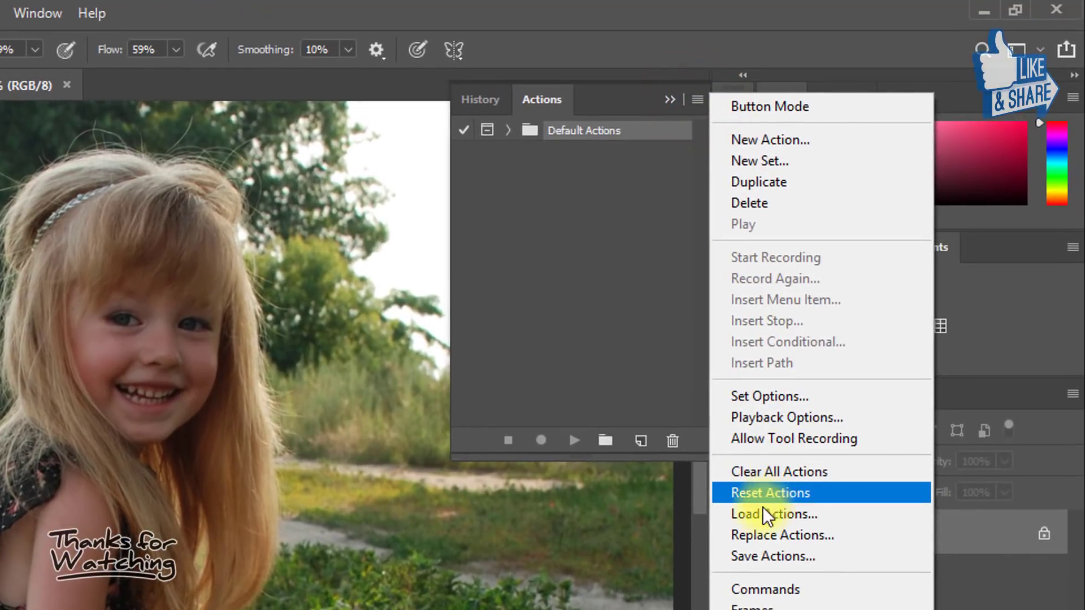
click(762, 511)
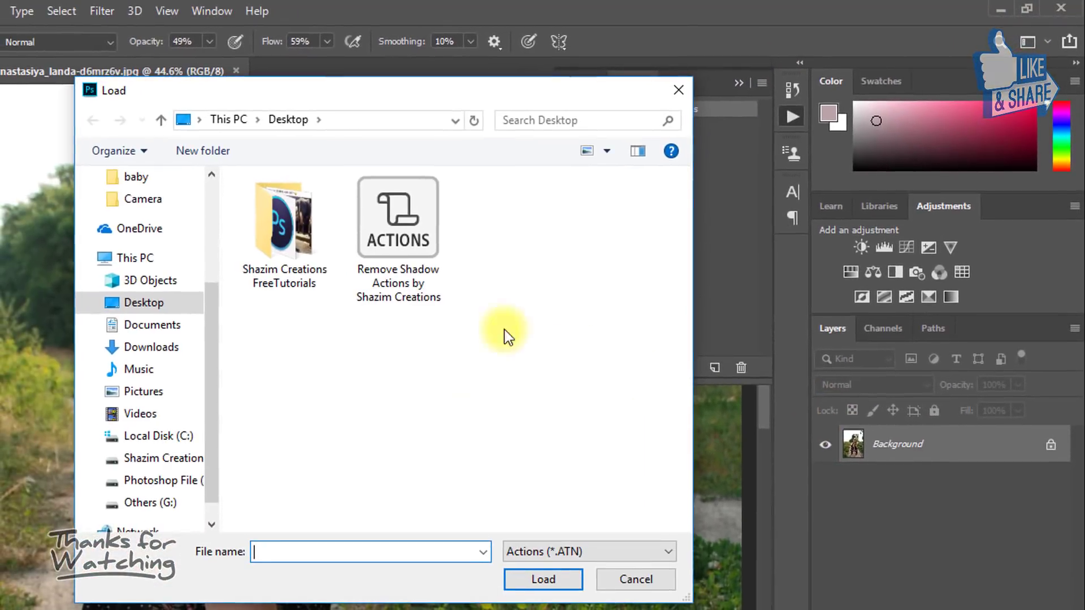
click(398, 203)
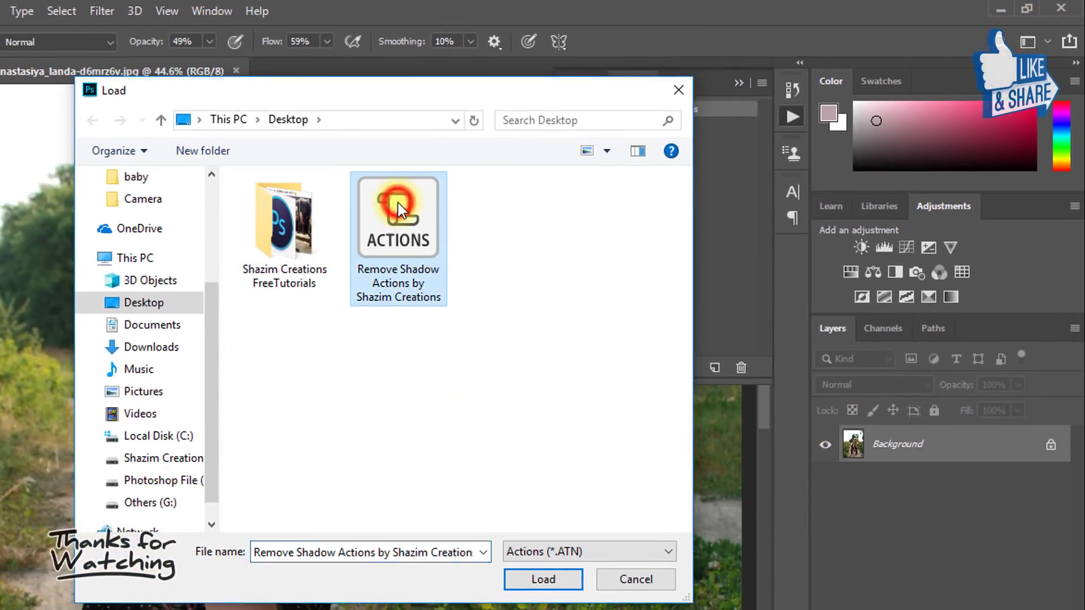
click(544, 579)
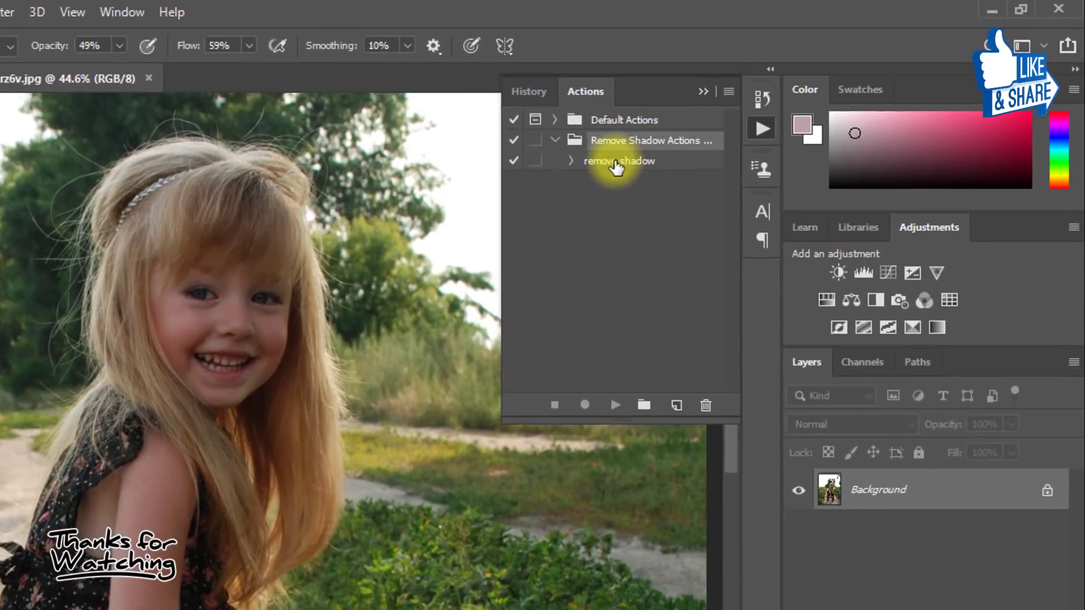
click(616, 165)
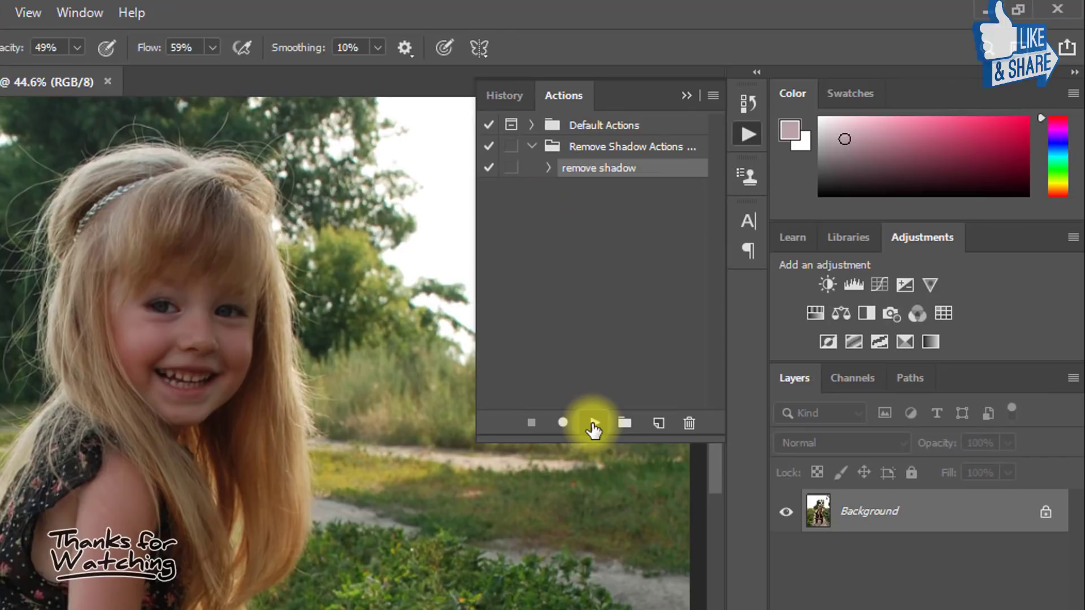
- Play the remove shadow action on the second photo, then paint Layer 2's mask over cheek and arm
click(593, 423)
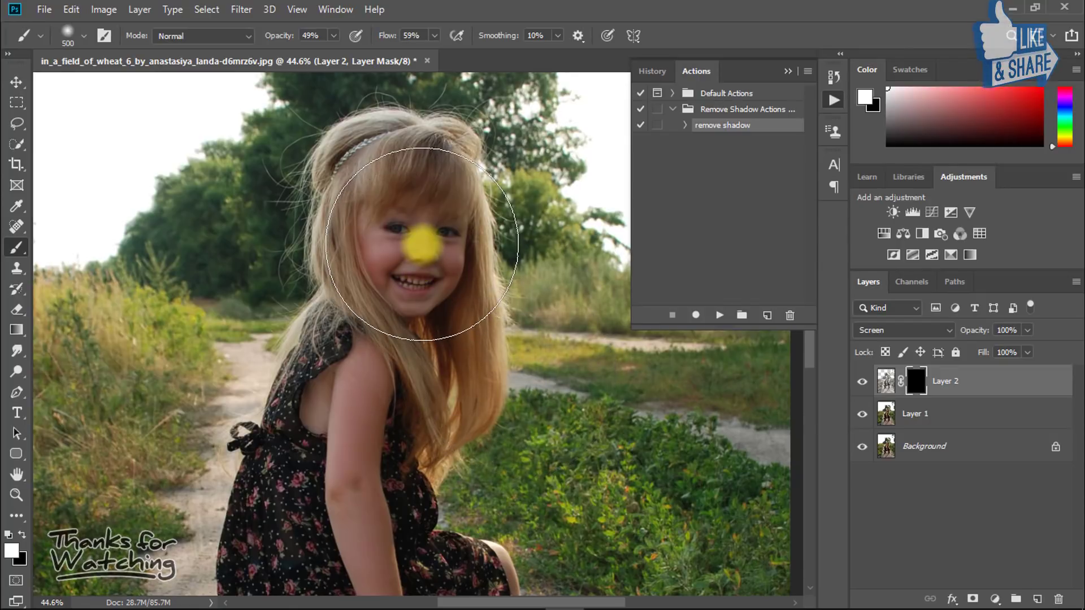
click(391, 232)
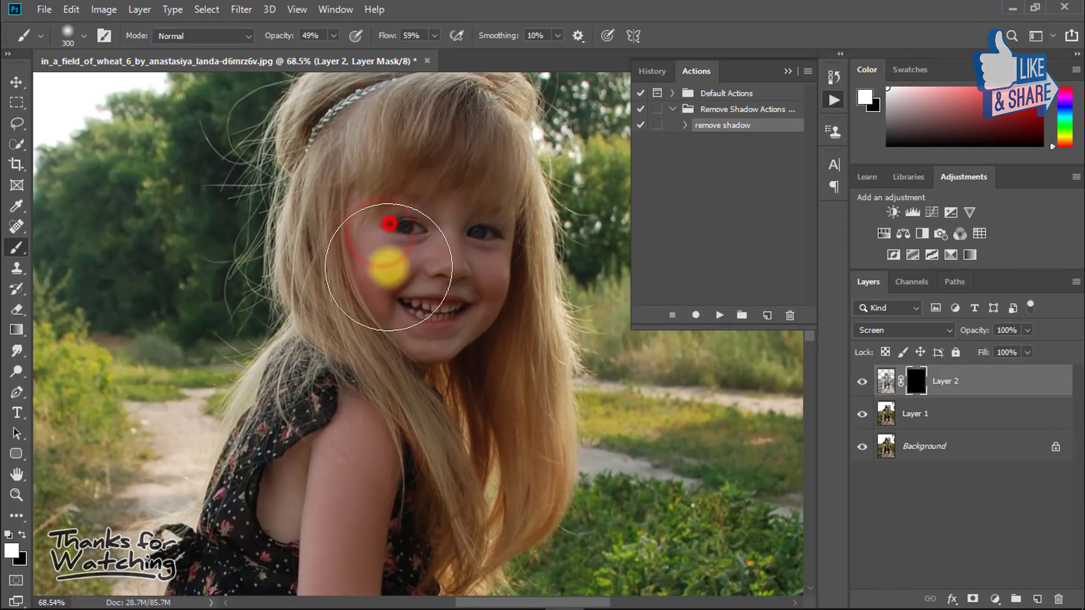
mouse_move(484, 294)
mouse_down()
mouse_move(392, 243)
mouse_move(467, 198)
mouse_move(436, 170)
mouse_up()
scroll(465, 356, down, 4)
drag(317, 465, 336, 439)
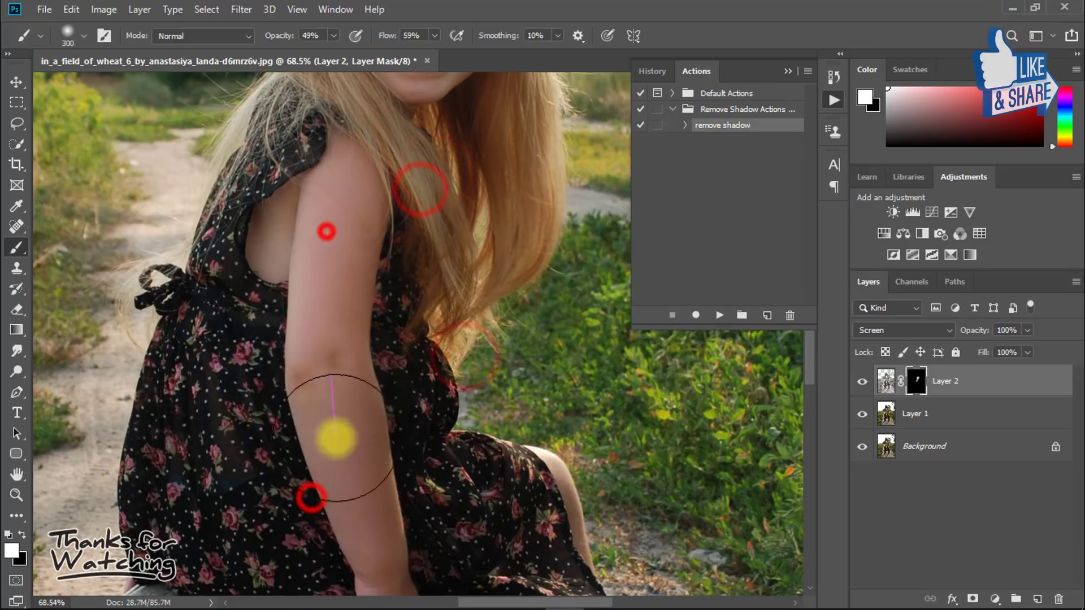
scroll(337, 395, down, 2)
scroll(339, 339, up, 1)
scroll(419, 399, down, 3)
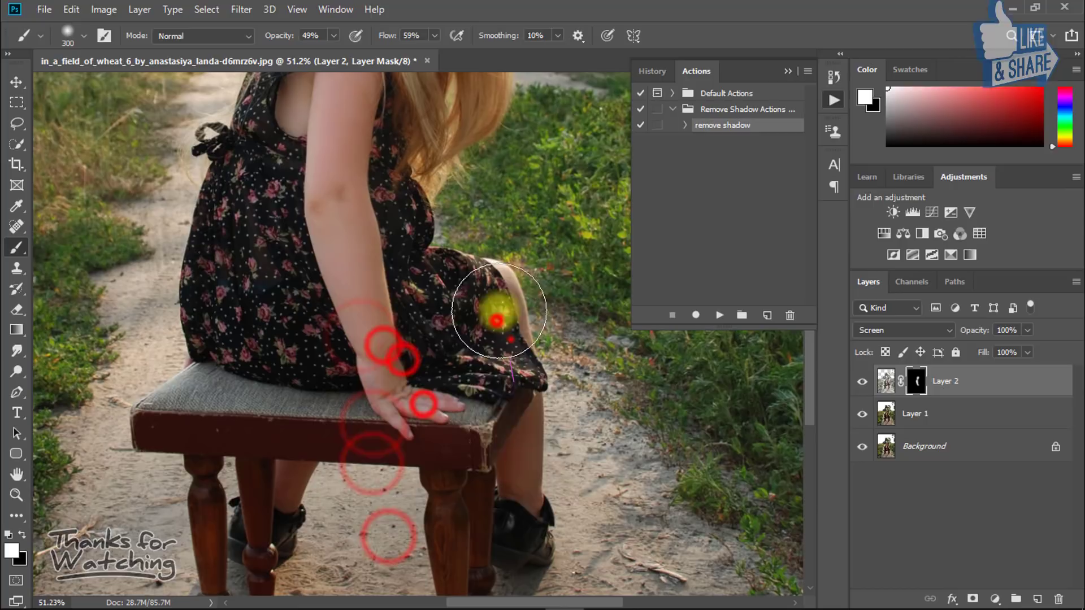